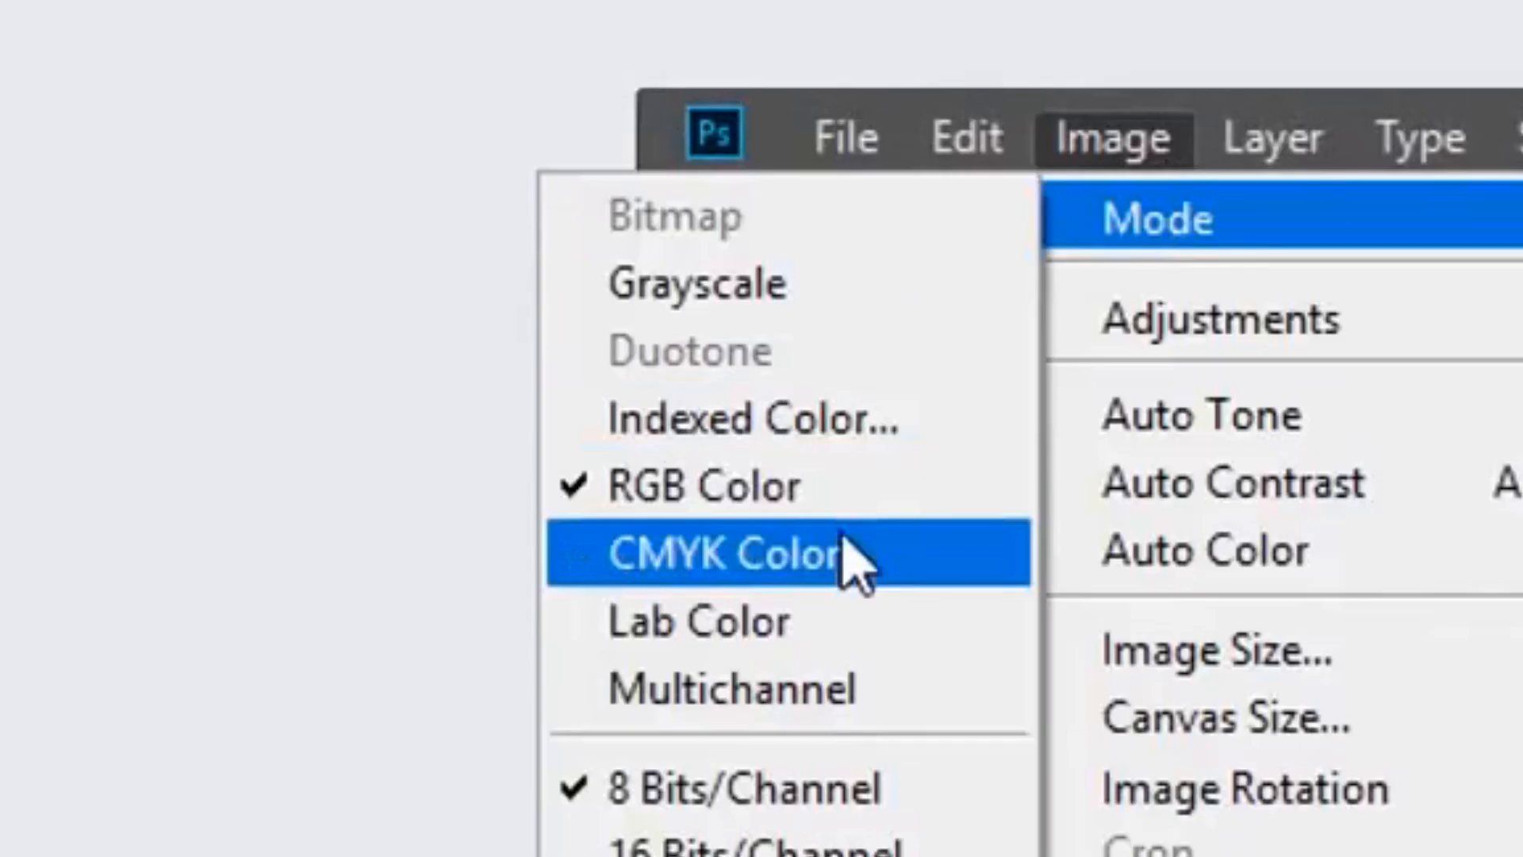
# Step: Convert the image's color mode to CMYK Color
pyautogui.click(853, 555)
pyautogui.click(598, 470)
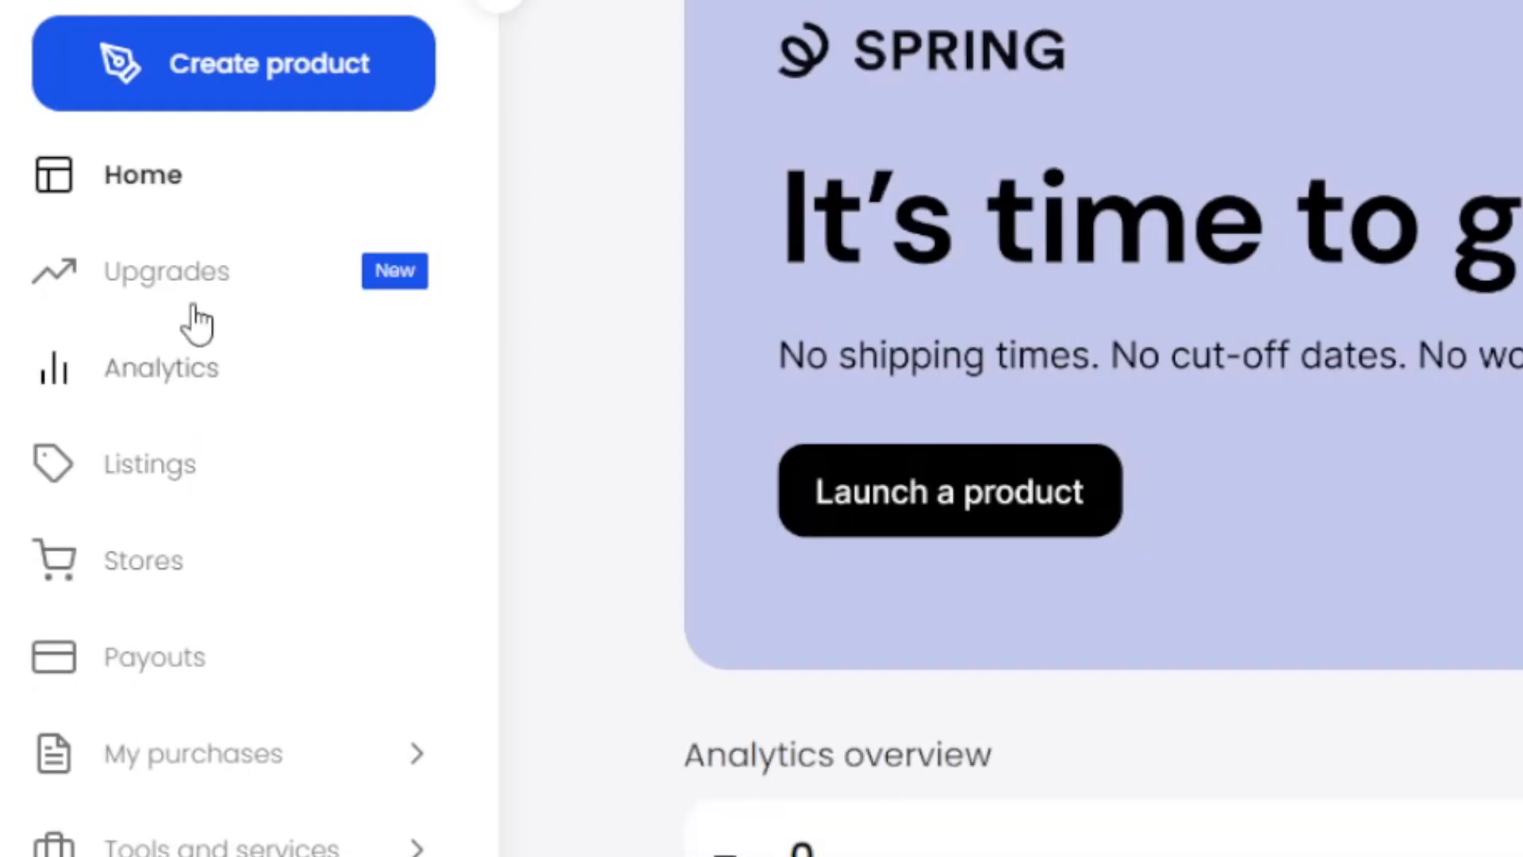
# Step: Switch to Spring, create a Comfort Tee product and add the Clash of Champions logo image to its front
pyautogui.click(247, 80)
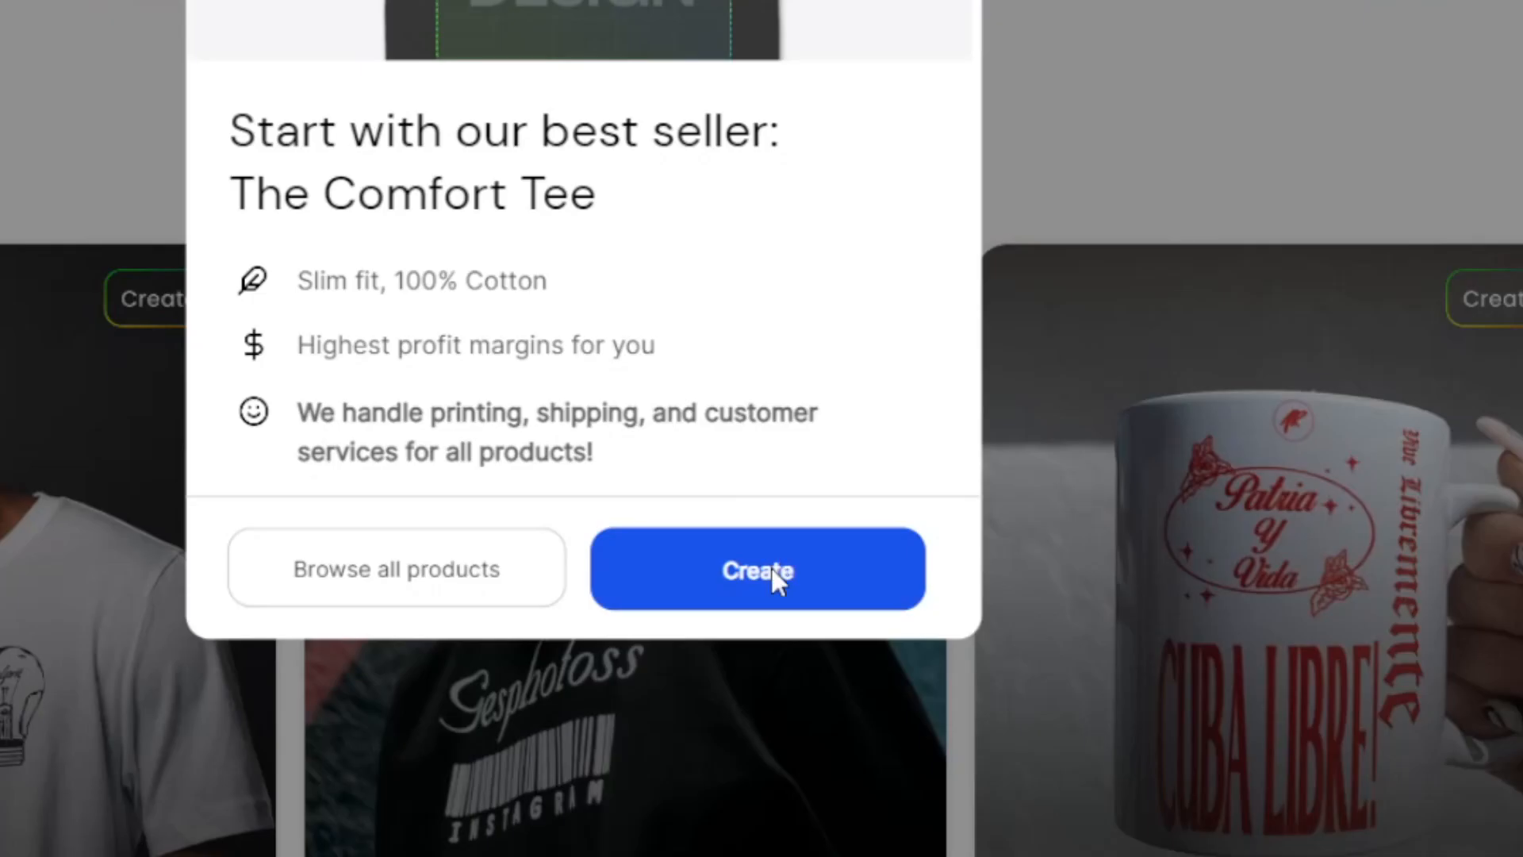
pyautogui.click(918, 684)
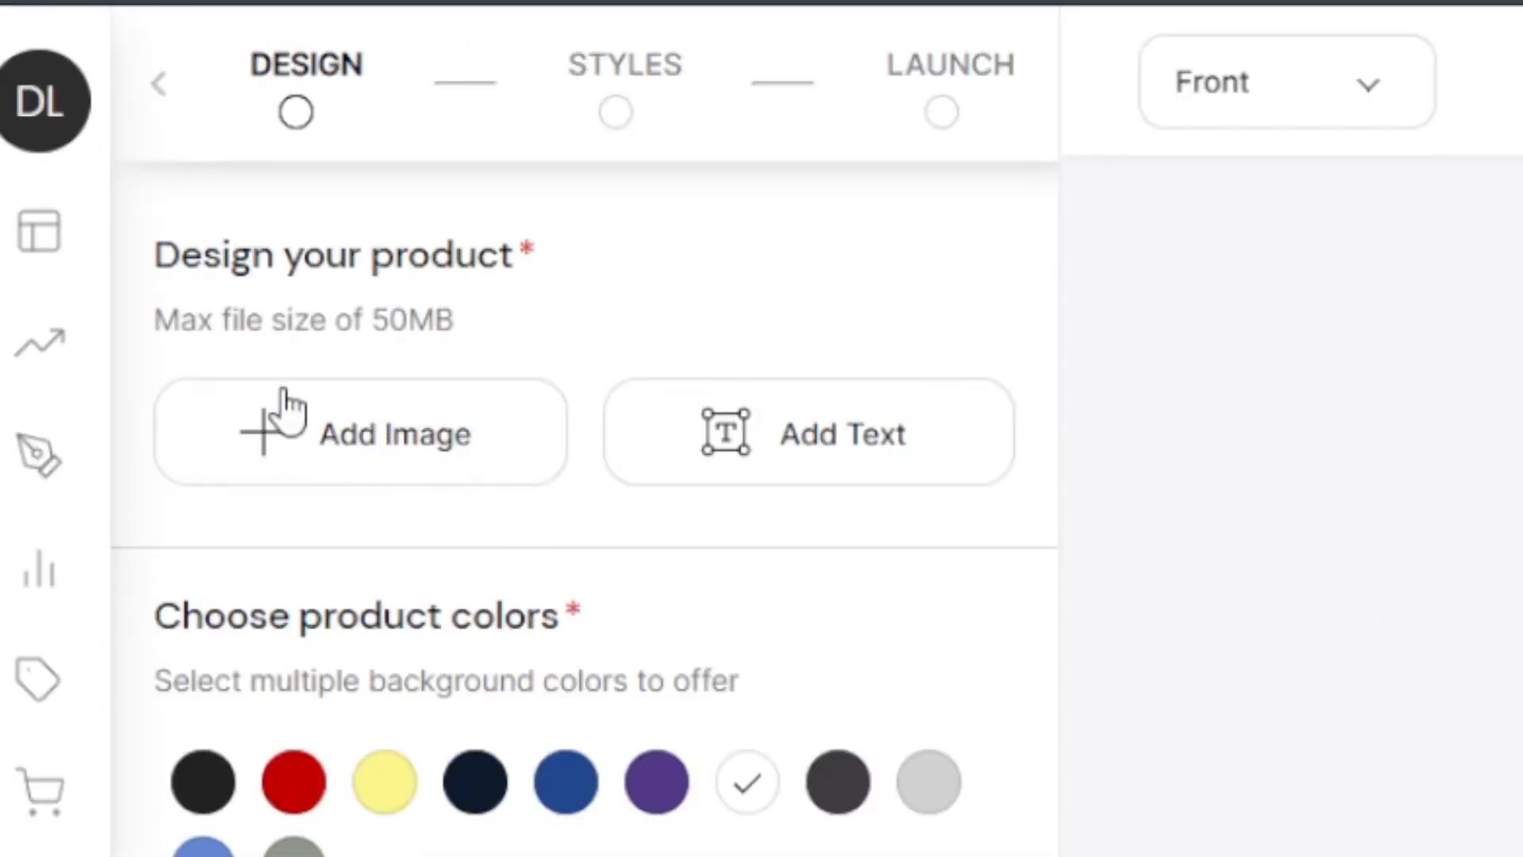
pyautogui.click(381, 464)
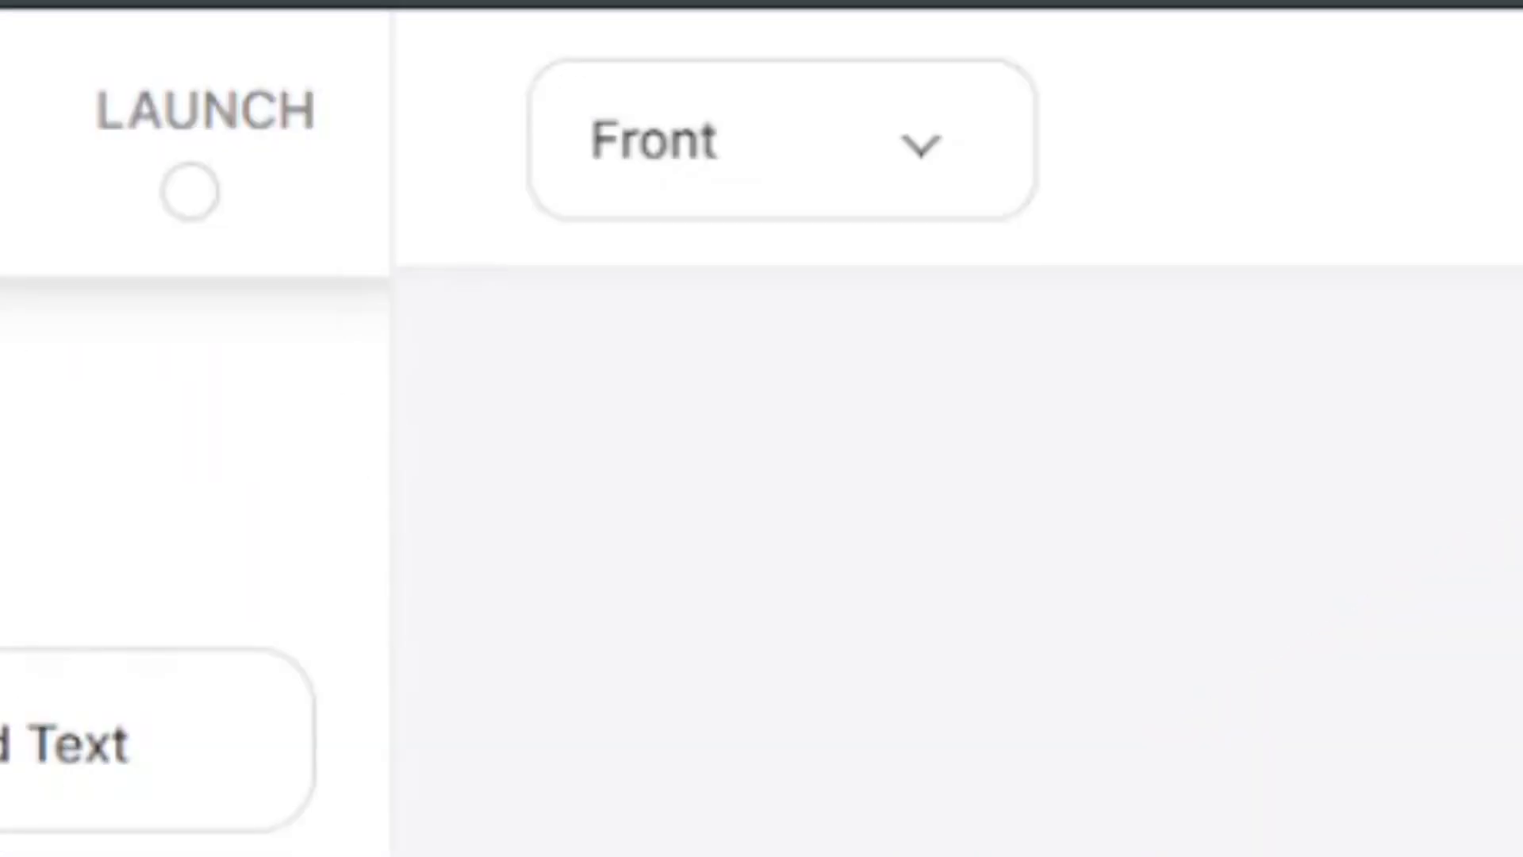
pyautogui.click(755, 323)
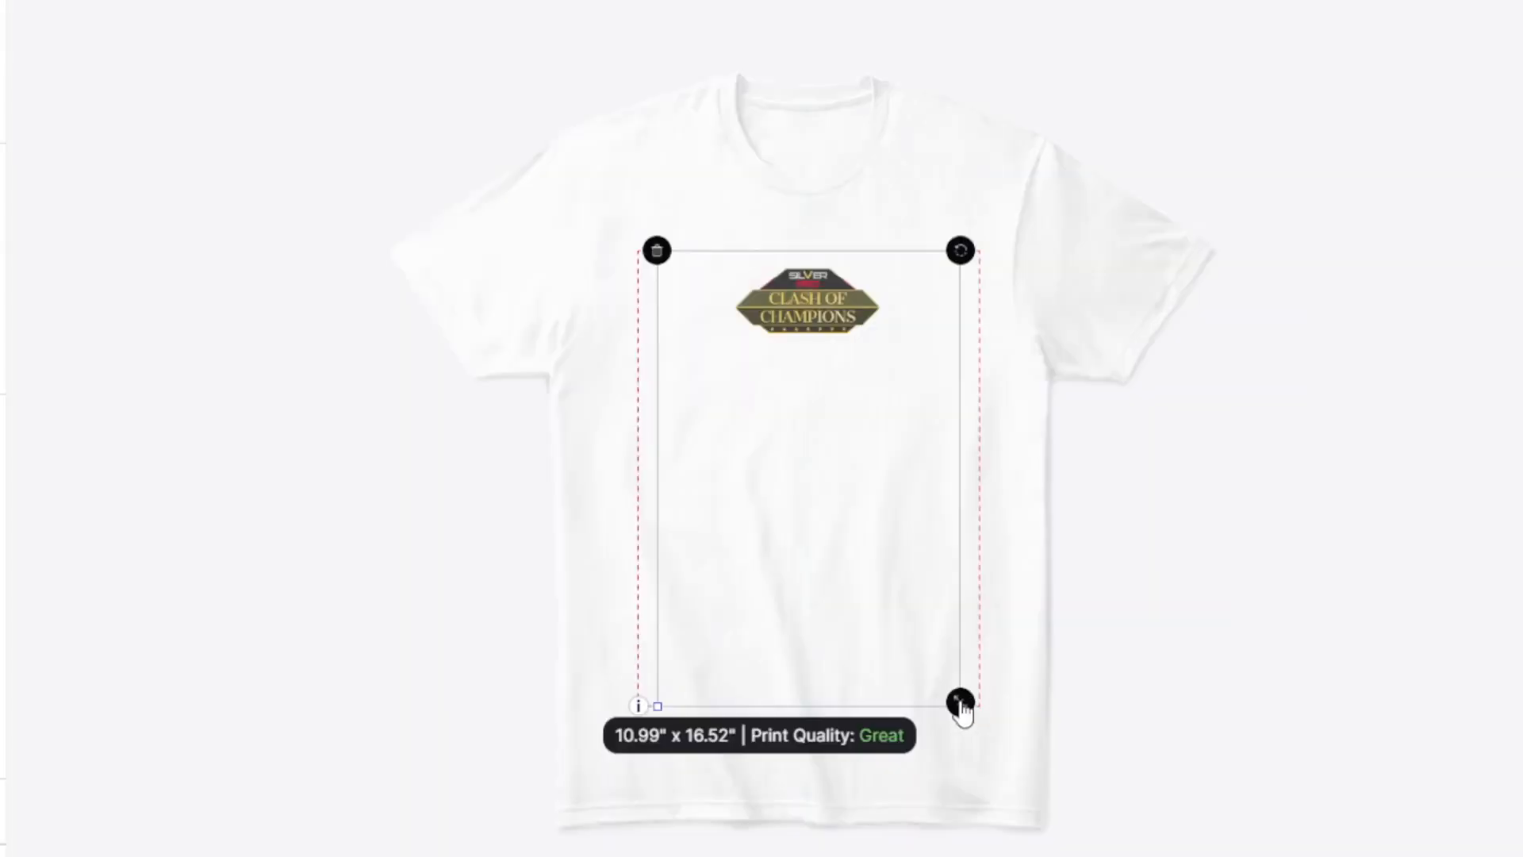
# Step: Resize the design image to about 11.96" x 17.99" and center it over the shirt's print area
pyautogui.moveTo(962, 703)
pyautogui.mouseDown()
pyautogui.moveTo(1067, 792)
pyautogui.moveTo(1044, 761)
pyautogui.moveTo(1068, 809)
pyautogui.moveTo(961, 677)
pyautogui.mouseUp()
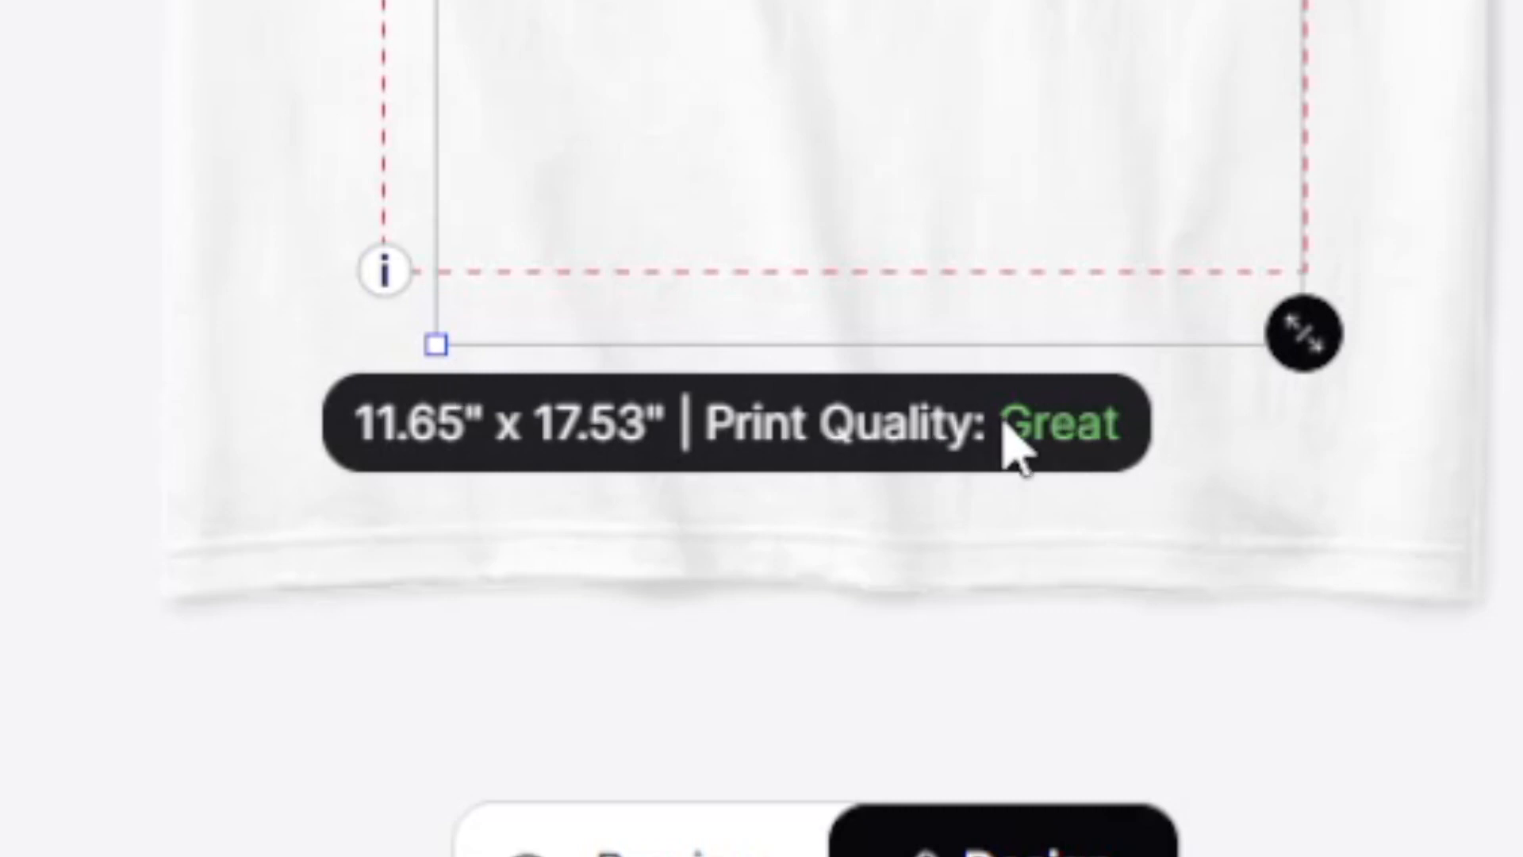
pyautogui.moveTo(1317, 357); pyautogui.dragTo(1336, 845)
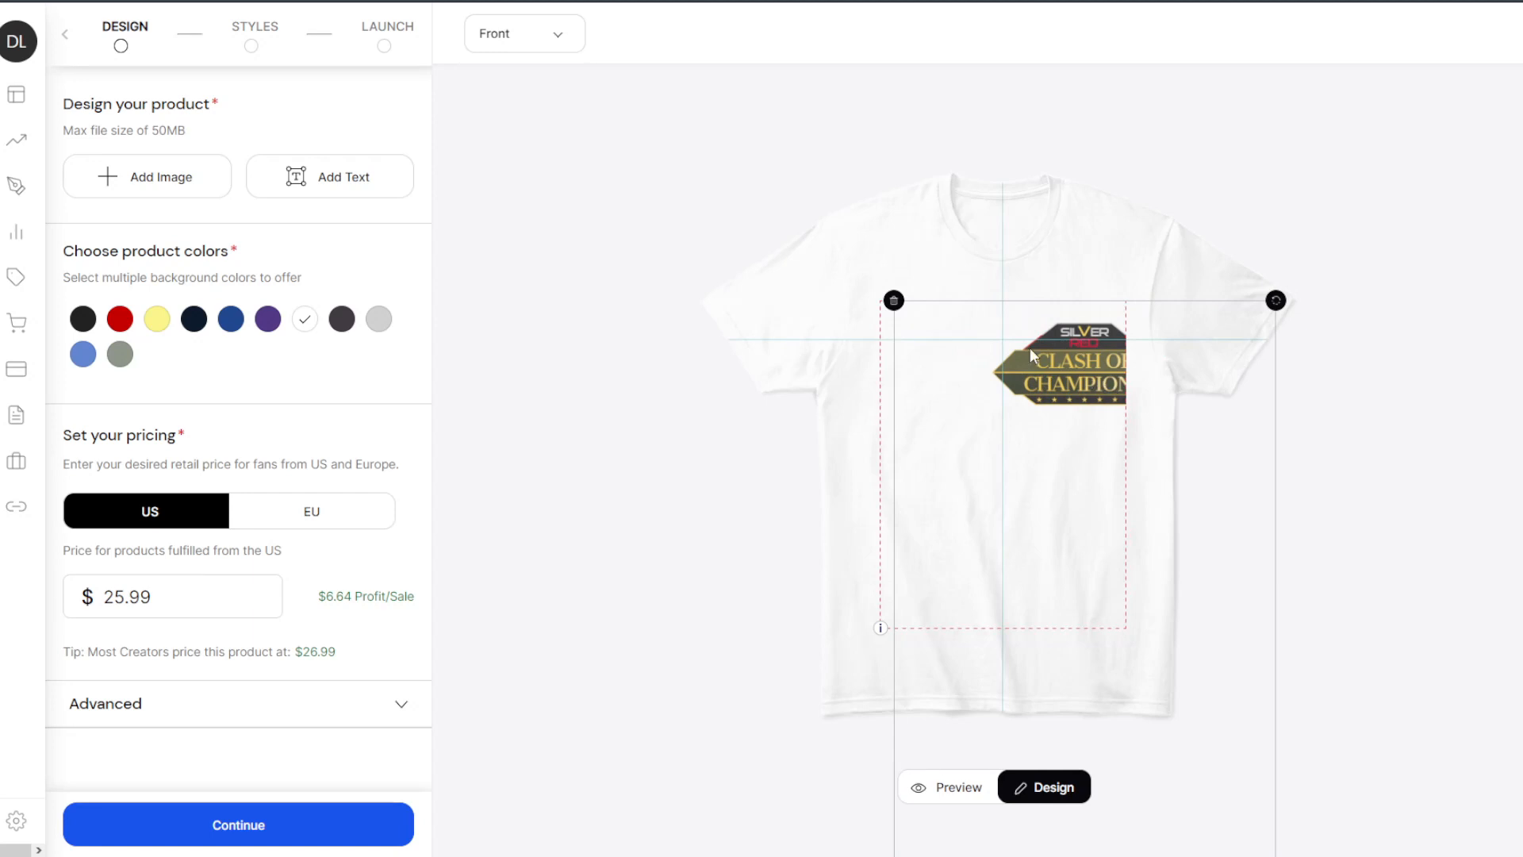
pyautogui.moveTo(982, 308); pyautogui.dragTo(804, 68)
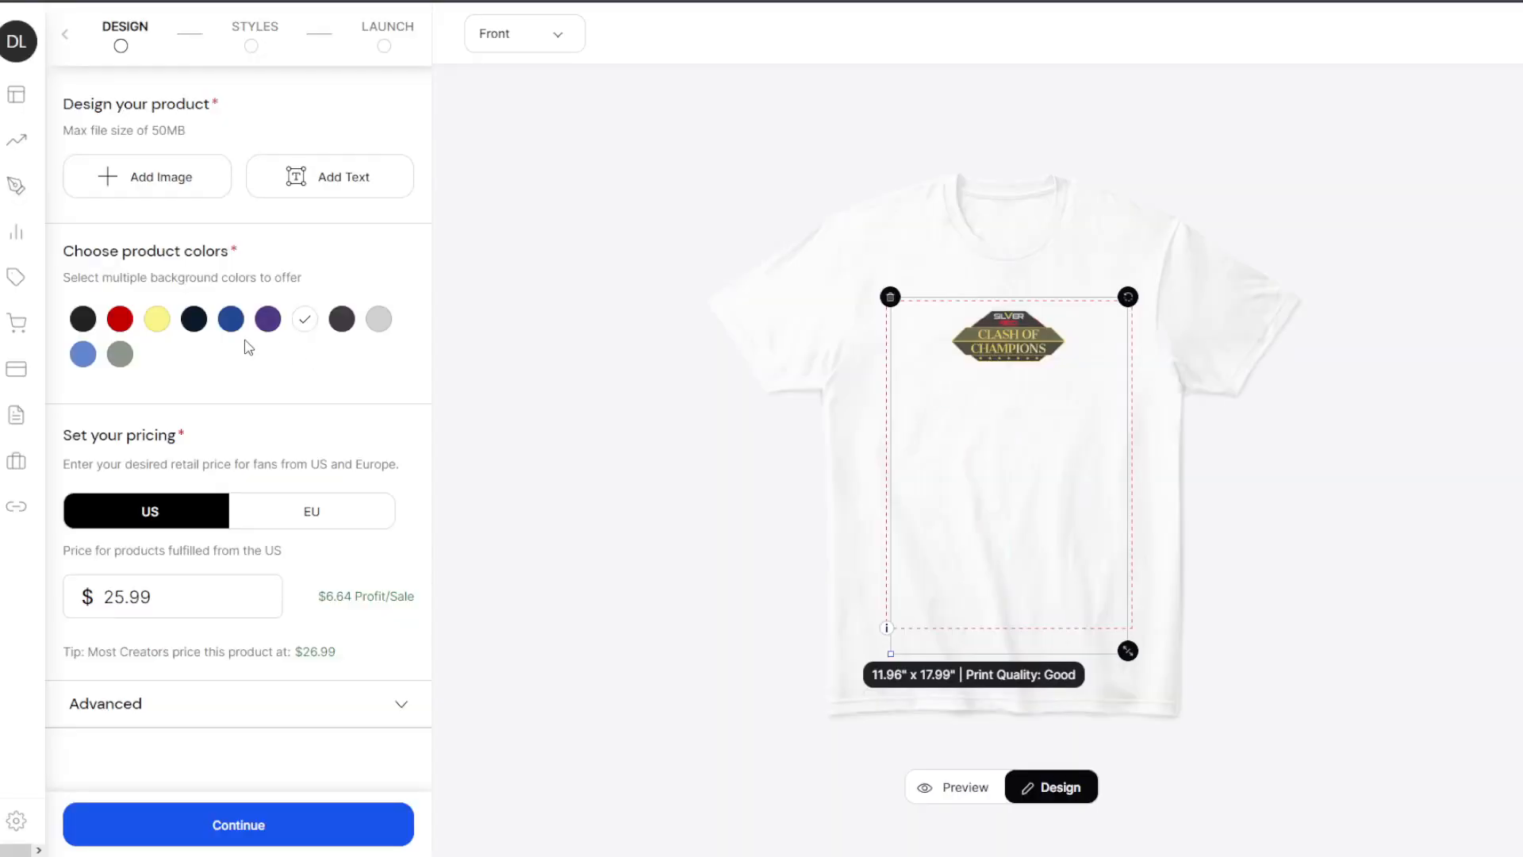
# Step: Offer the shirt in black, red and dark grey in addition to white
pyautogui.click(158, 388)
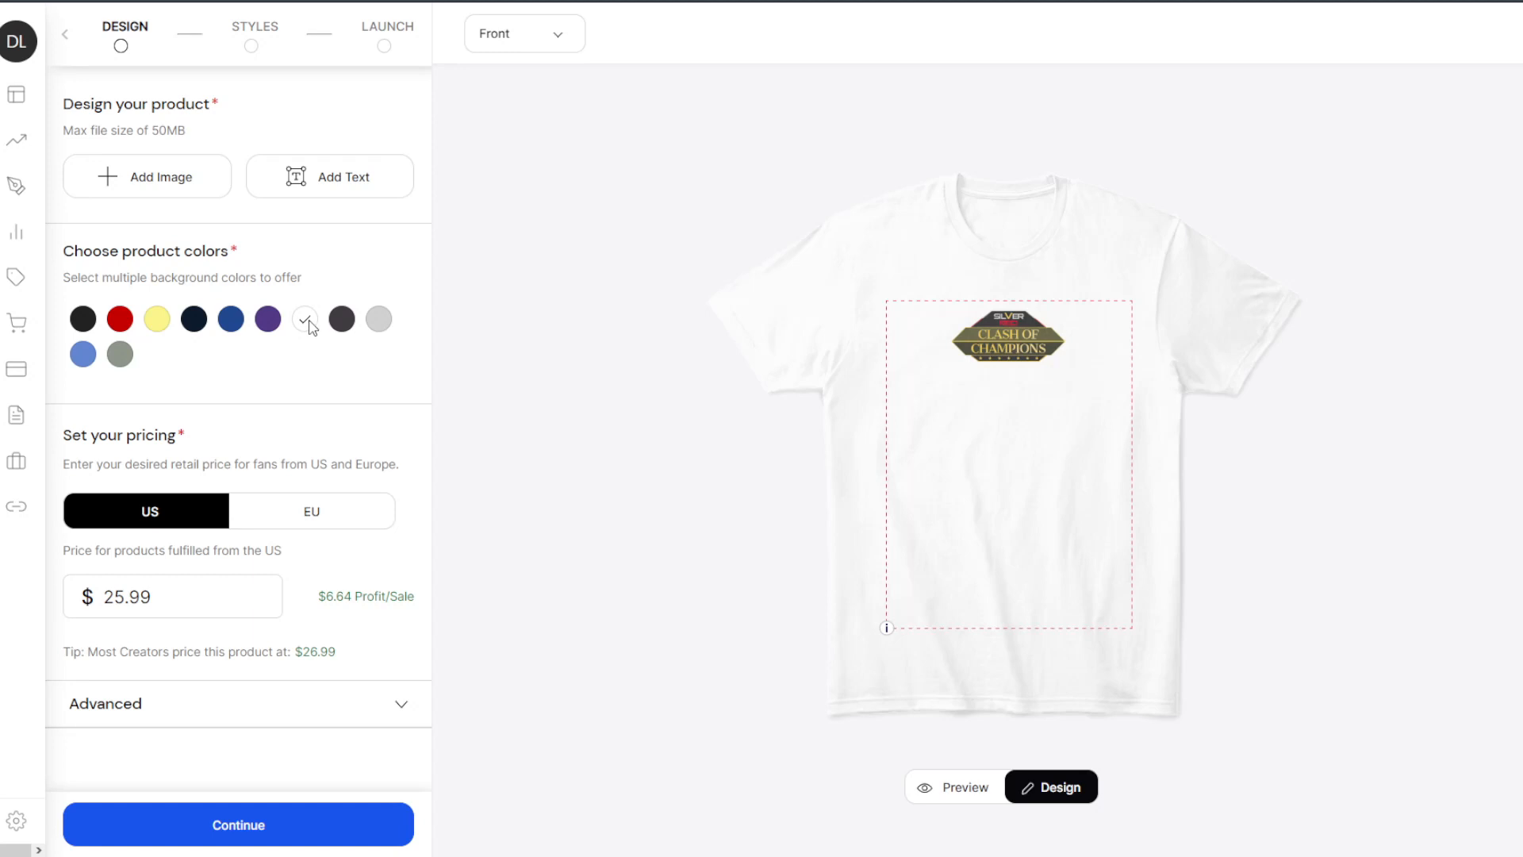
pyautogui.click(165, 323)
pyautogui.click(118, 320)
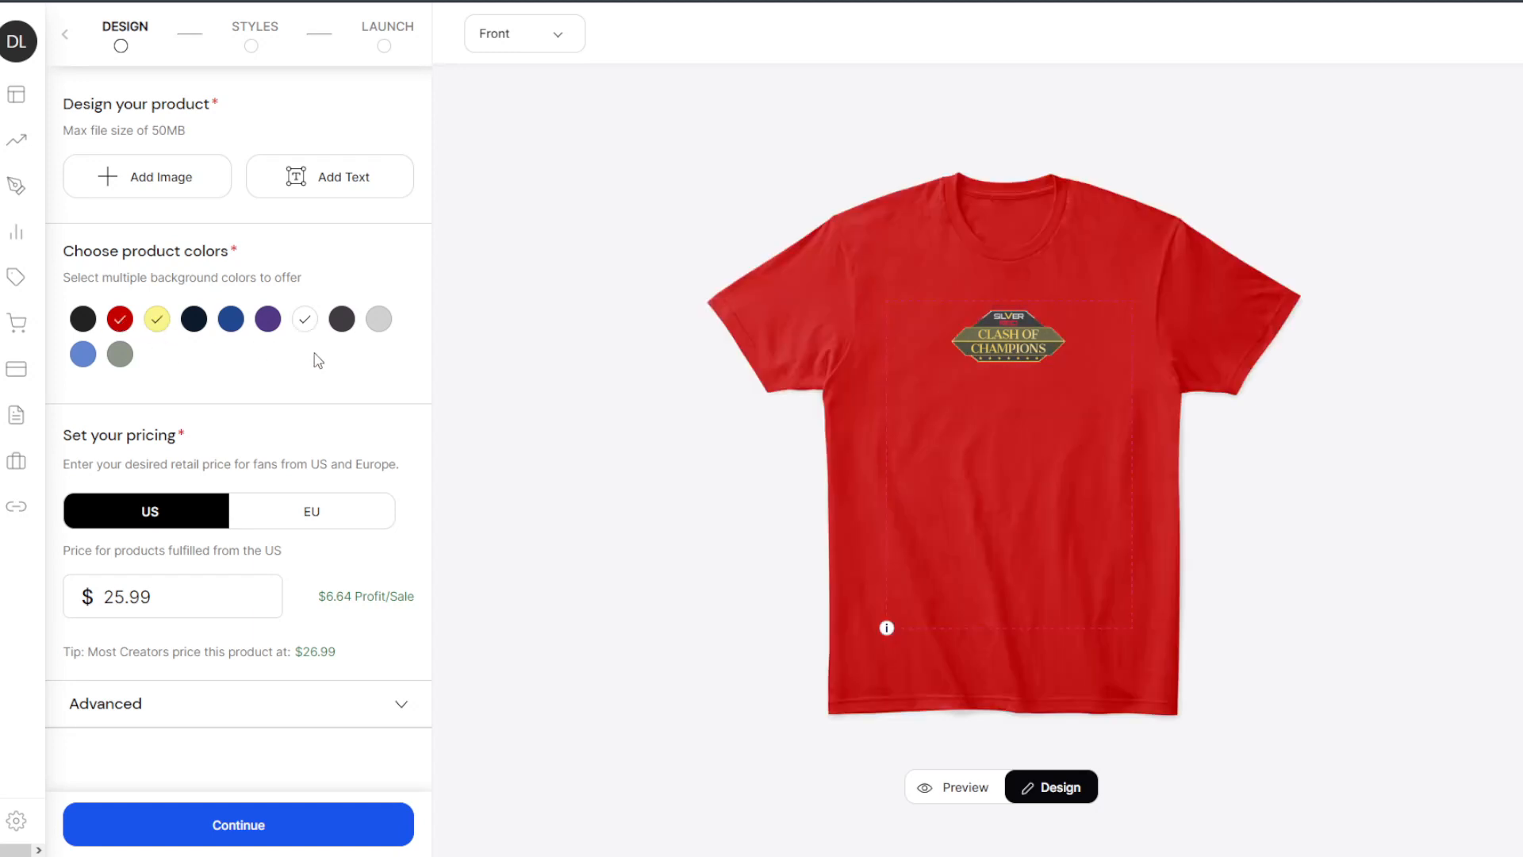
pyautogui.click(156, 321)
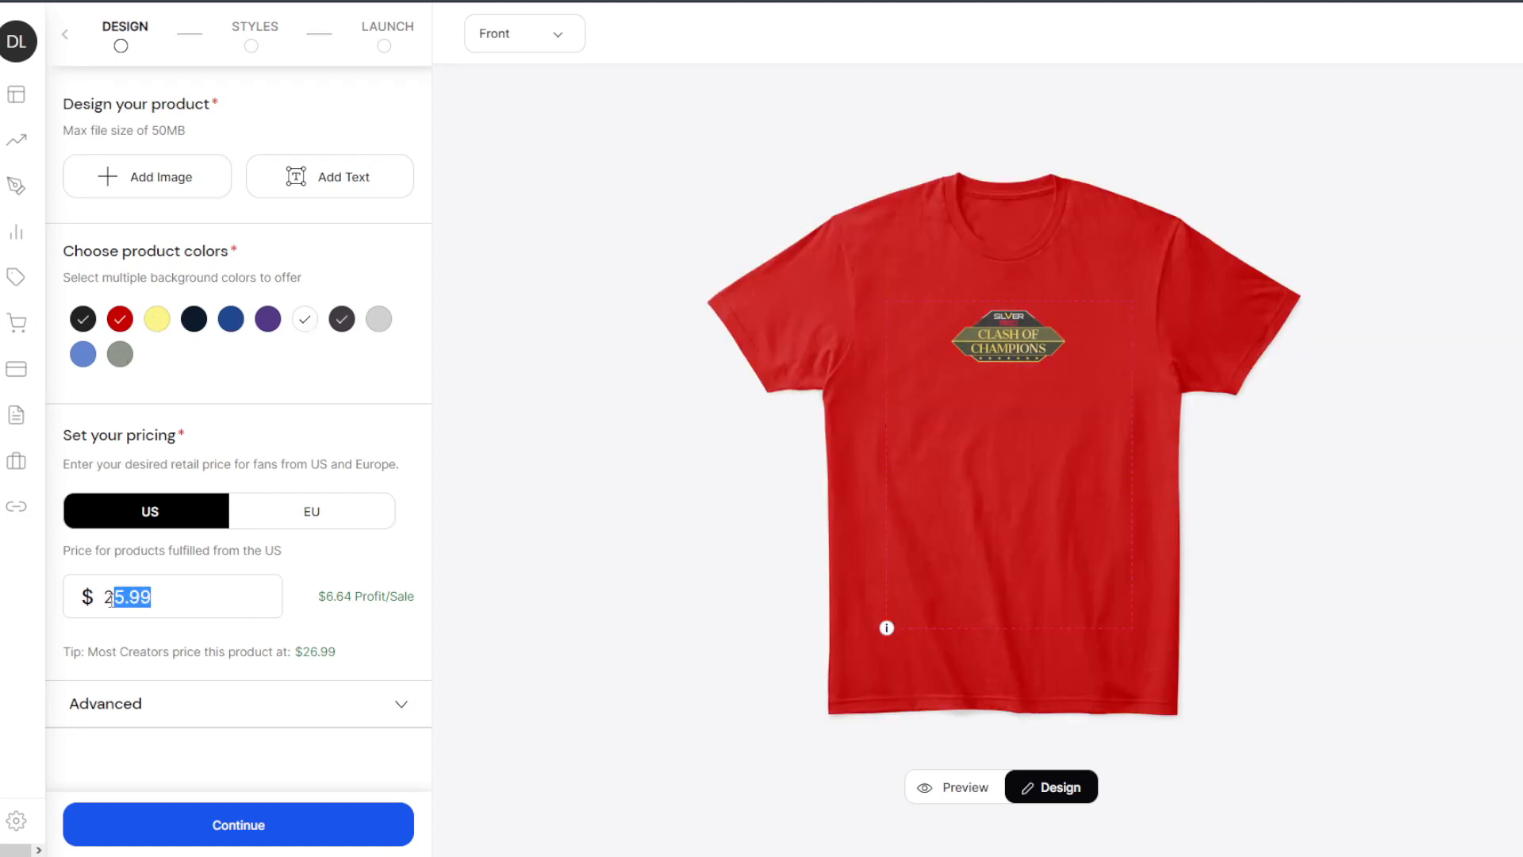
# Step: Try US retail prices of $10, $15 and $20 to compare the profit per sale
pyautogui.click(130, 594)
pyautogui.moveTo(117, 601); pyautogui.dragTo(105, 606)
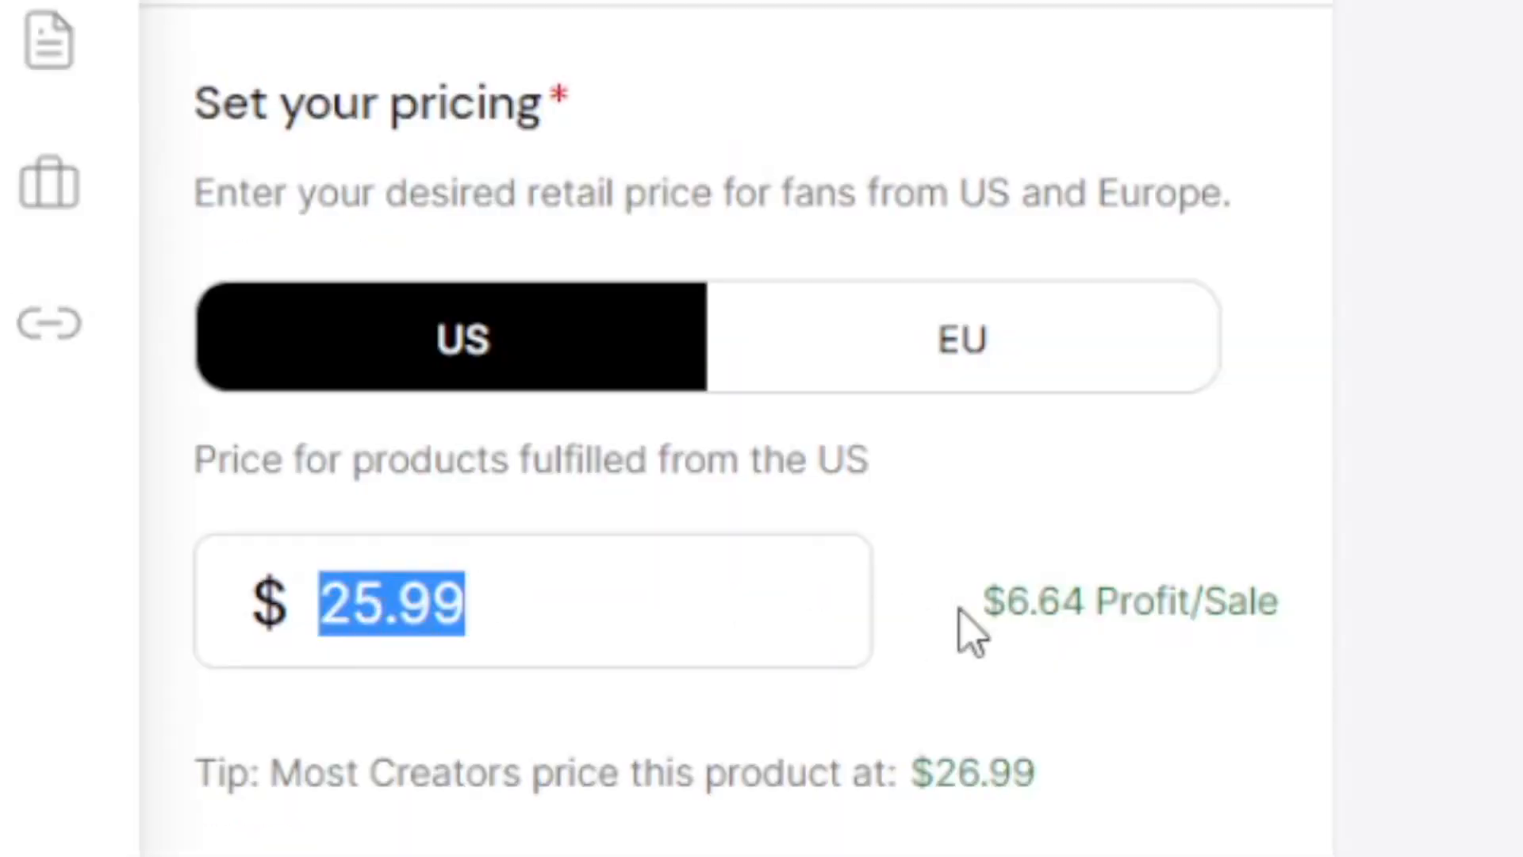
pyautogui.moveTo(955, 632); pyautogui.dragTo(1247, 619)
pyautogui.click(1194, 658)
pyautogui.moveTo(982, 611); pyautogui.dragTo(1226, 657)
pyautogui.click(1237, 674)
pyautogui.moveTo(551, 629); pyautogui.dragTo(265, 646)
pyautogui.write('10')
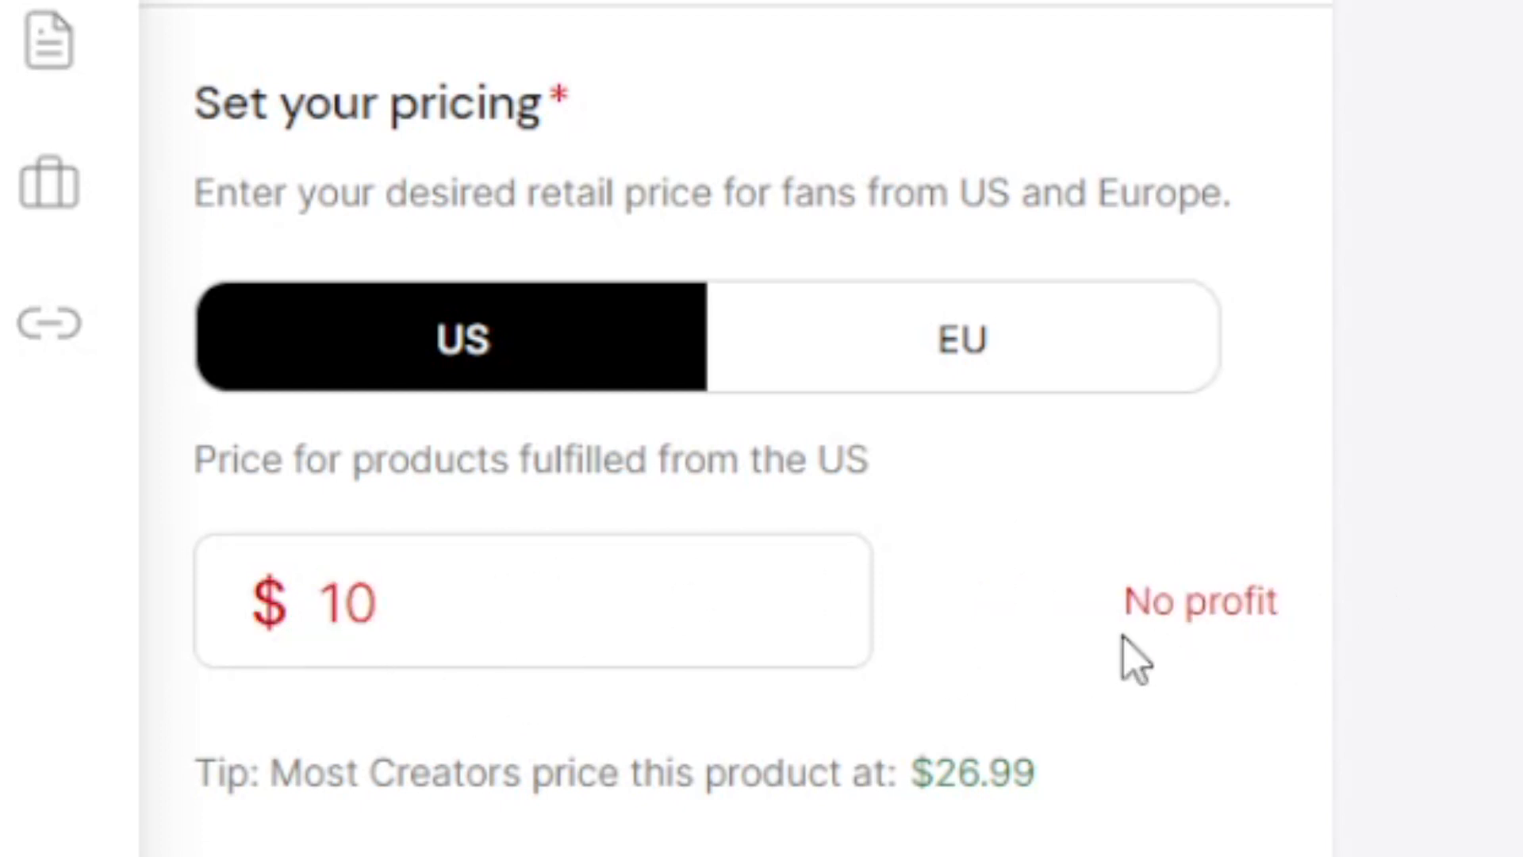
pyautogui.doubleClick(336, 654)
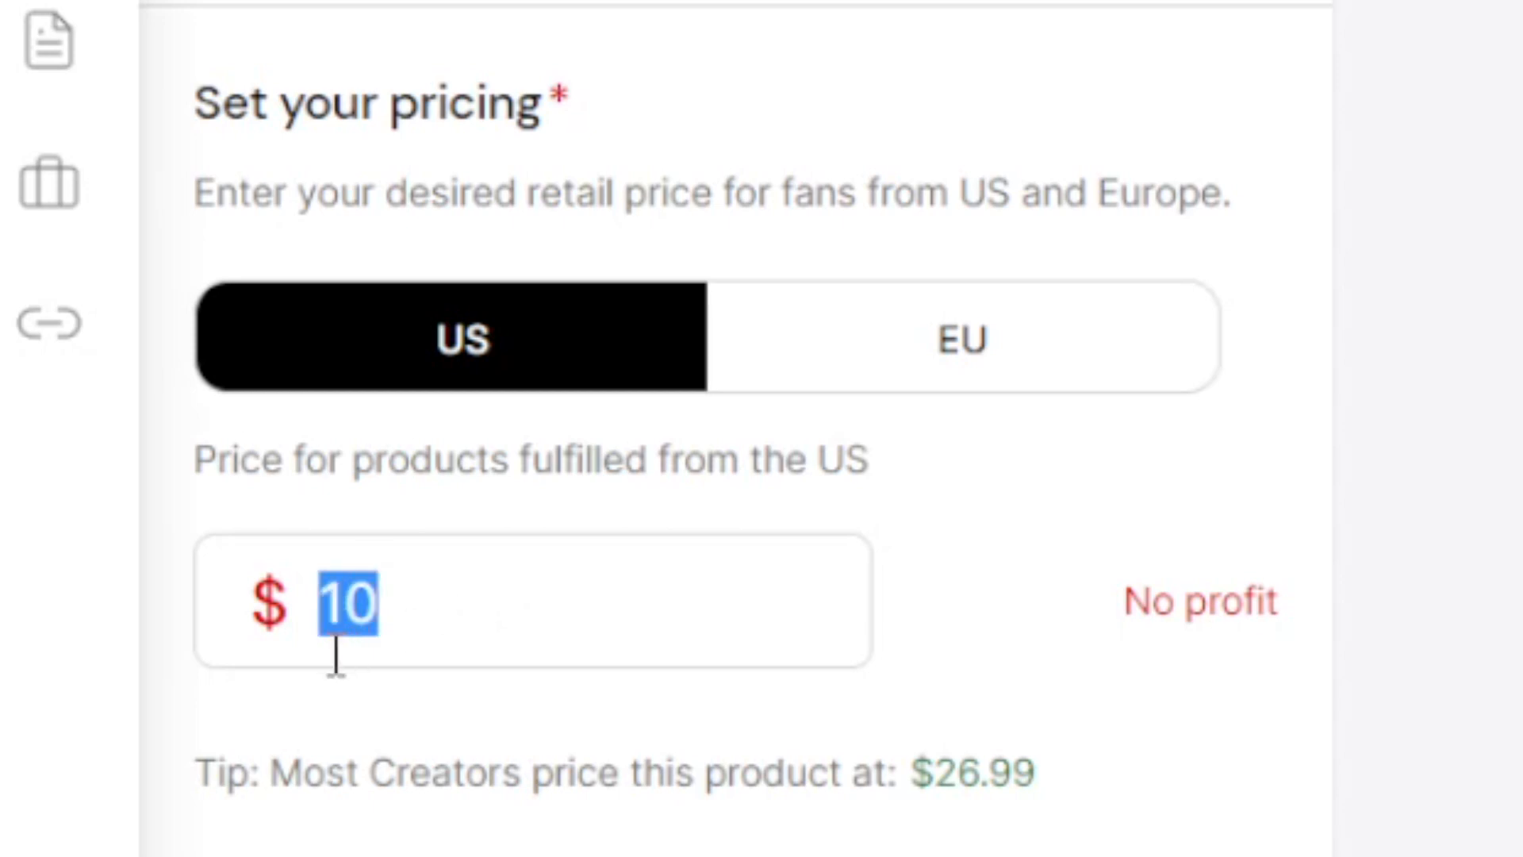
pyautogui.write('15')
pyautogui.moveTo(429, 619); pyautogui.dragTo(262, 605)
pyautogui.write('20')
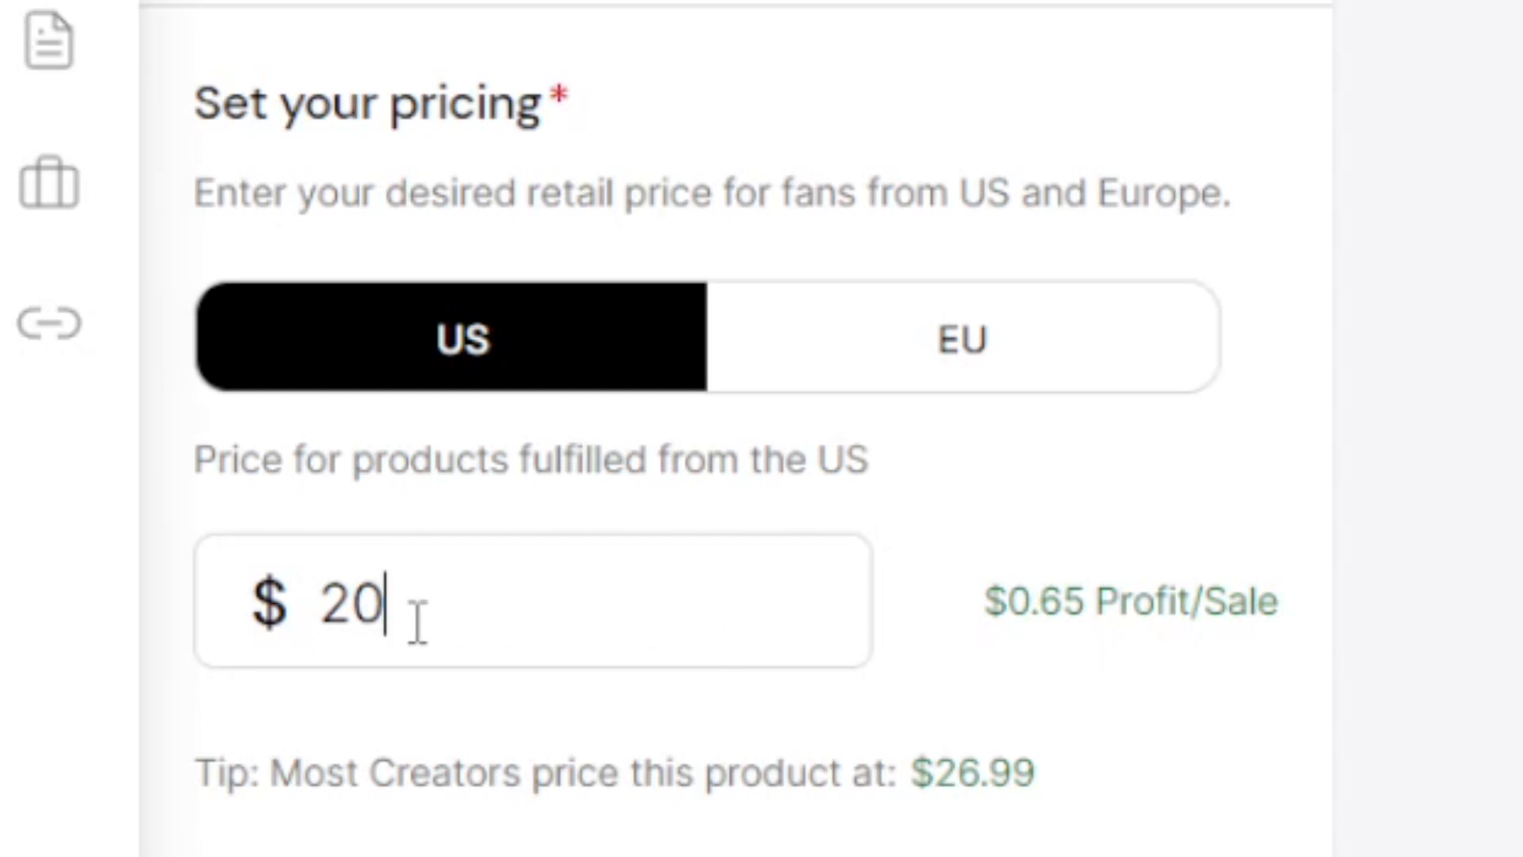
# Step: Set the US retail price to $25 and the EU retail price to €29
pyautogui.moveTo(415, 619); pyautogui.dragTo(297, 634)
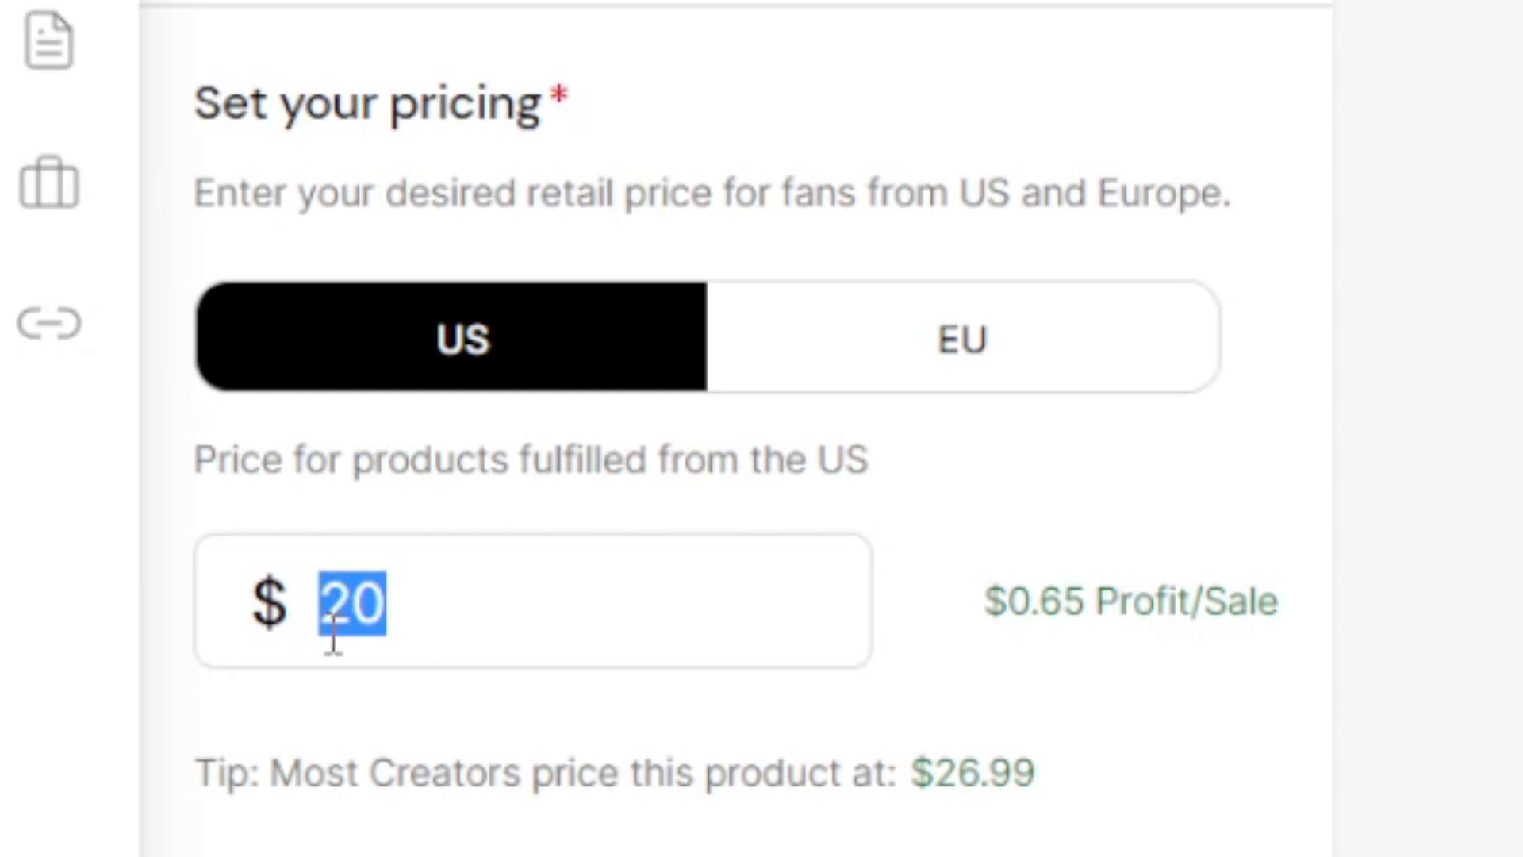
pyautogui.write('25')
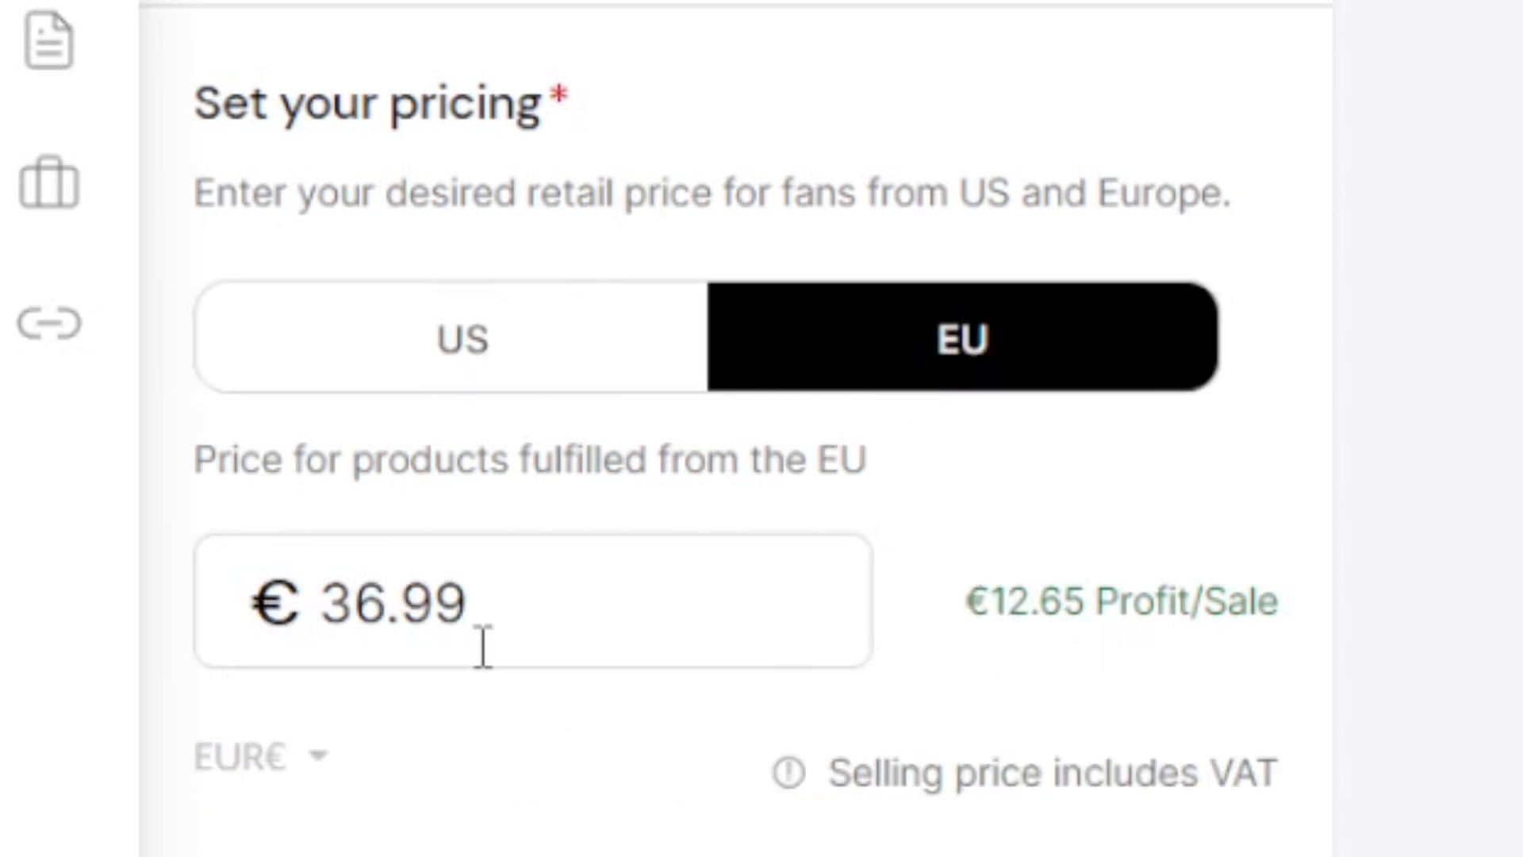
pyautogui.moveTo(482, 605); pyautogui.dragTo(339, 641)
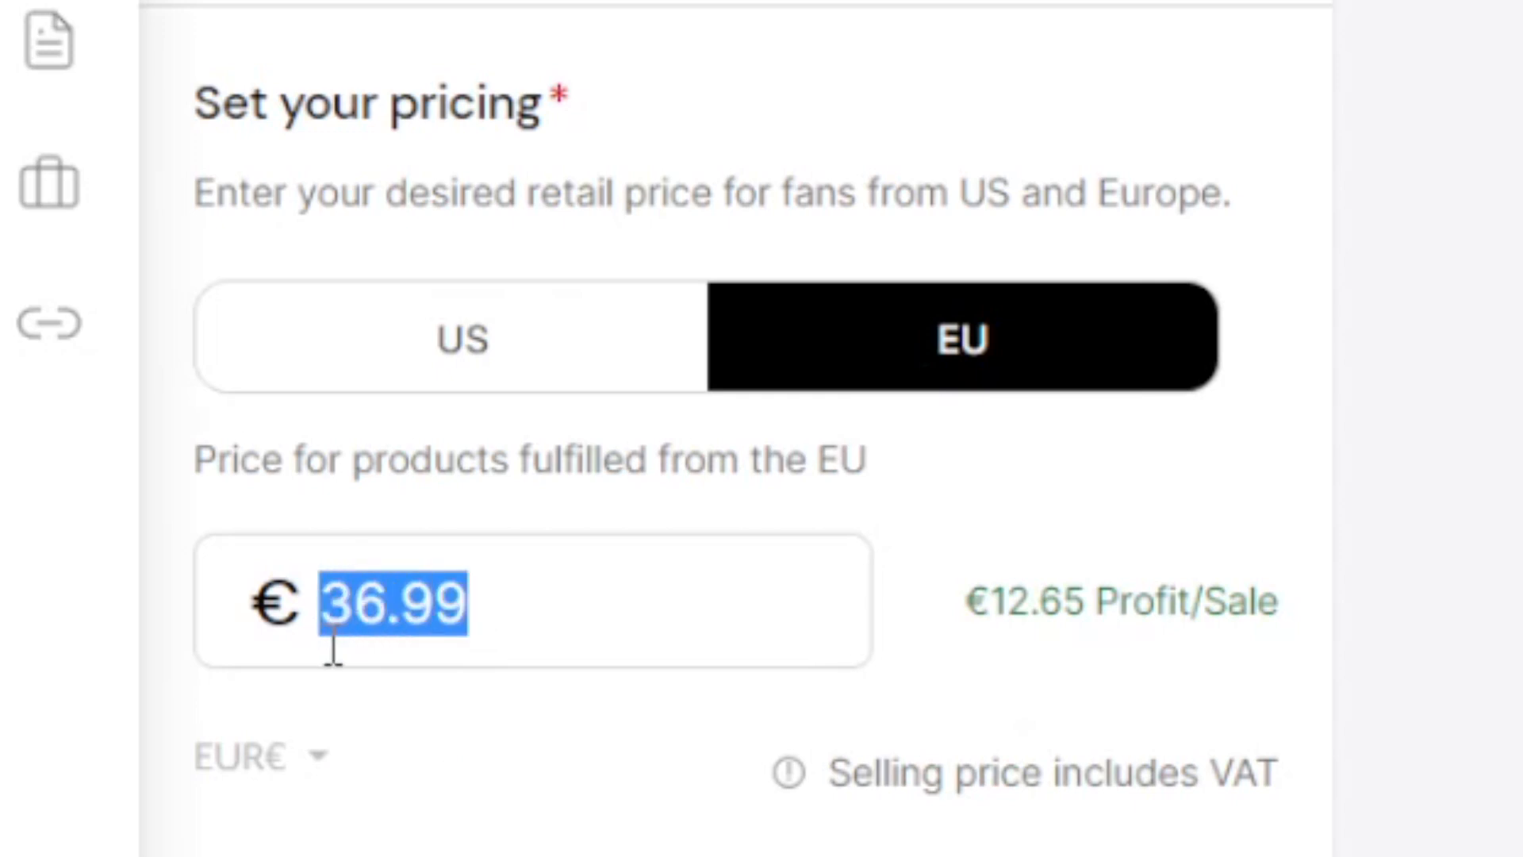
pyautogui.write('29')
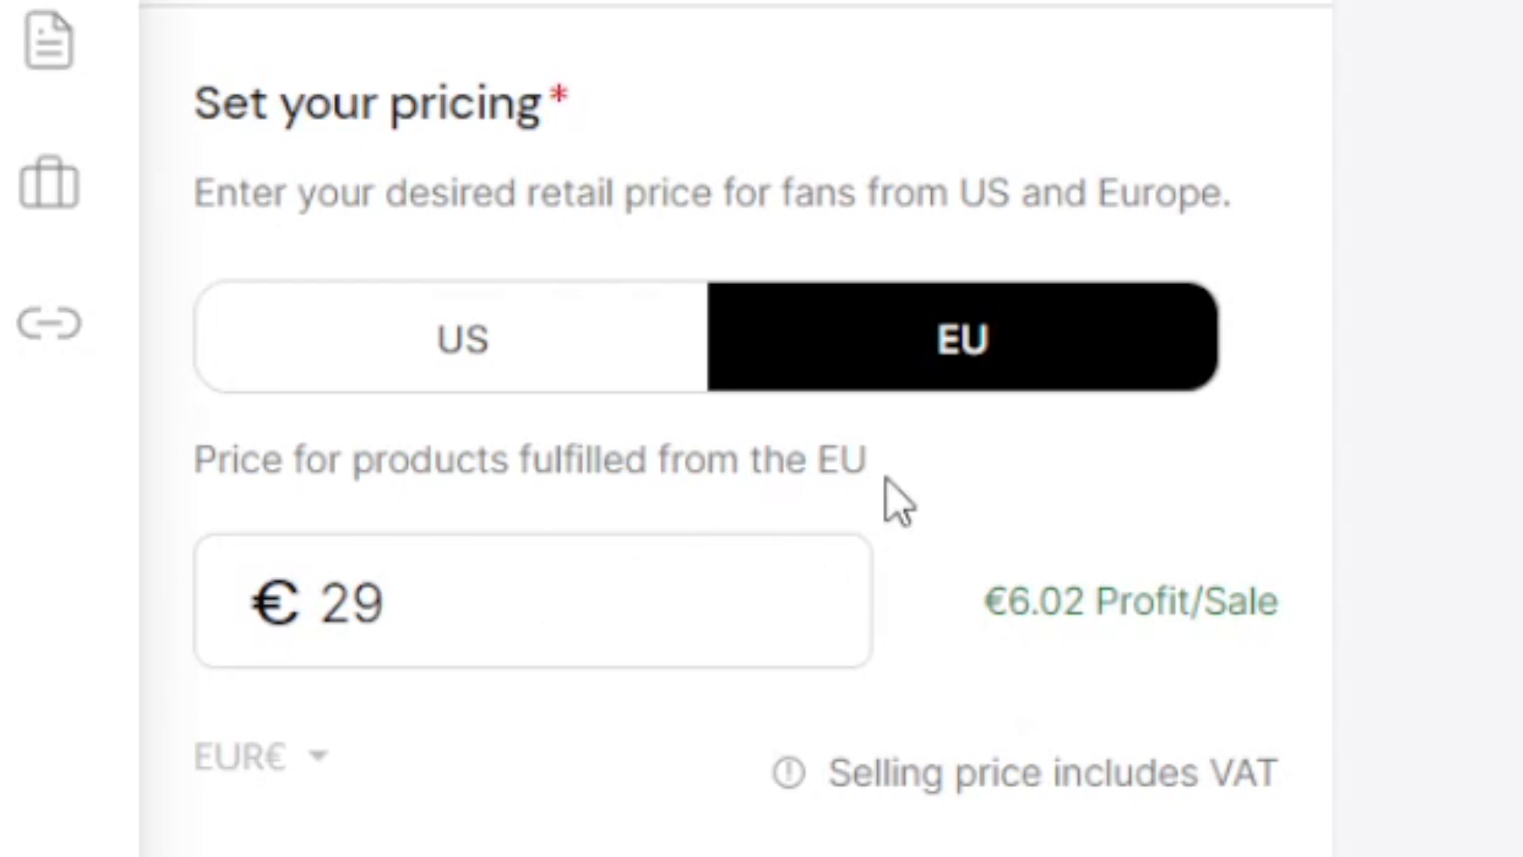
pyautogui.moveTo(400, 611); pyautogui.dragTo(325, 628)
pyautogui.click(442, 602)
pyautogui.doubleClick(347, 626)
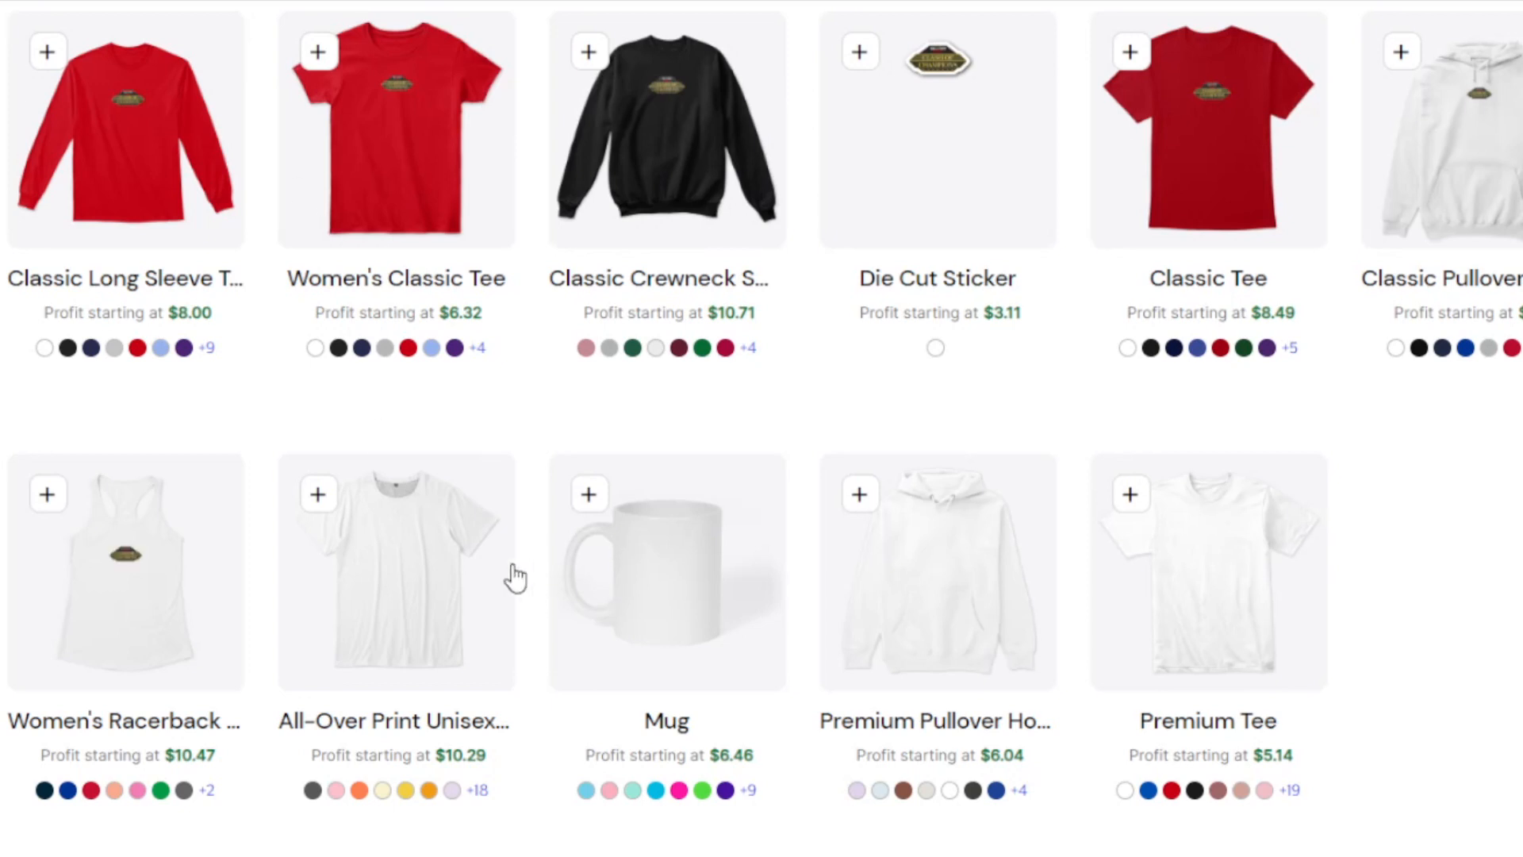
# Step: Look through the additional product styles and continue to the launch stage with only the Comfort Tee
pyautogui.scroll(-5, 506, 576)
pyautogui.scroll(5, 299, 510)
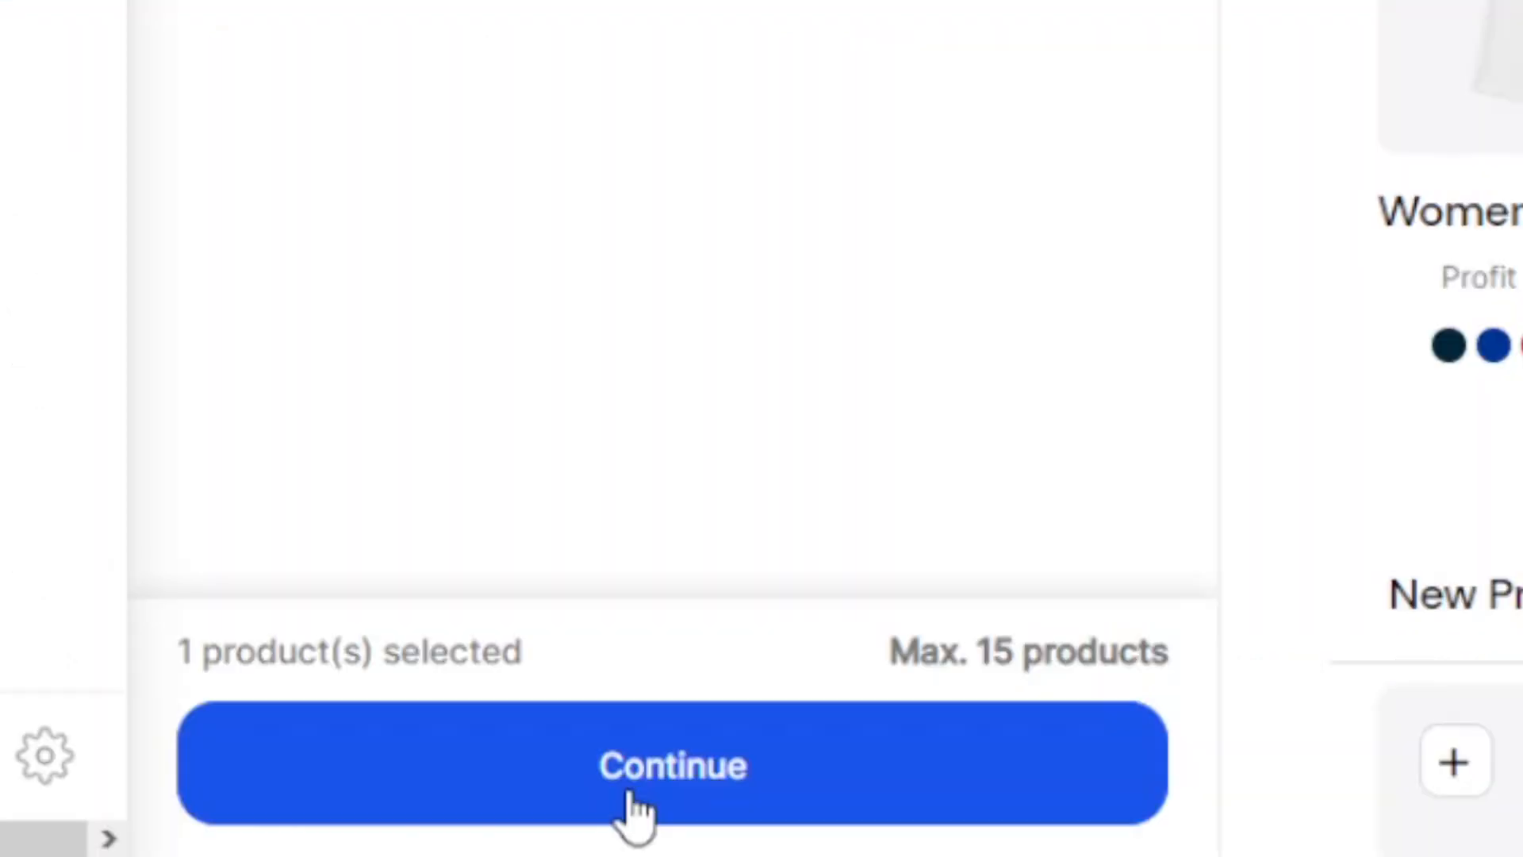
pyautogui.click(626, 809)
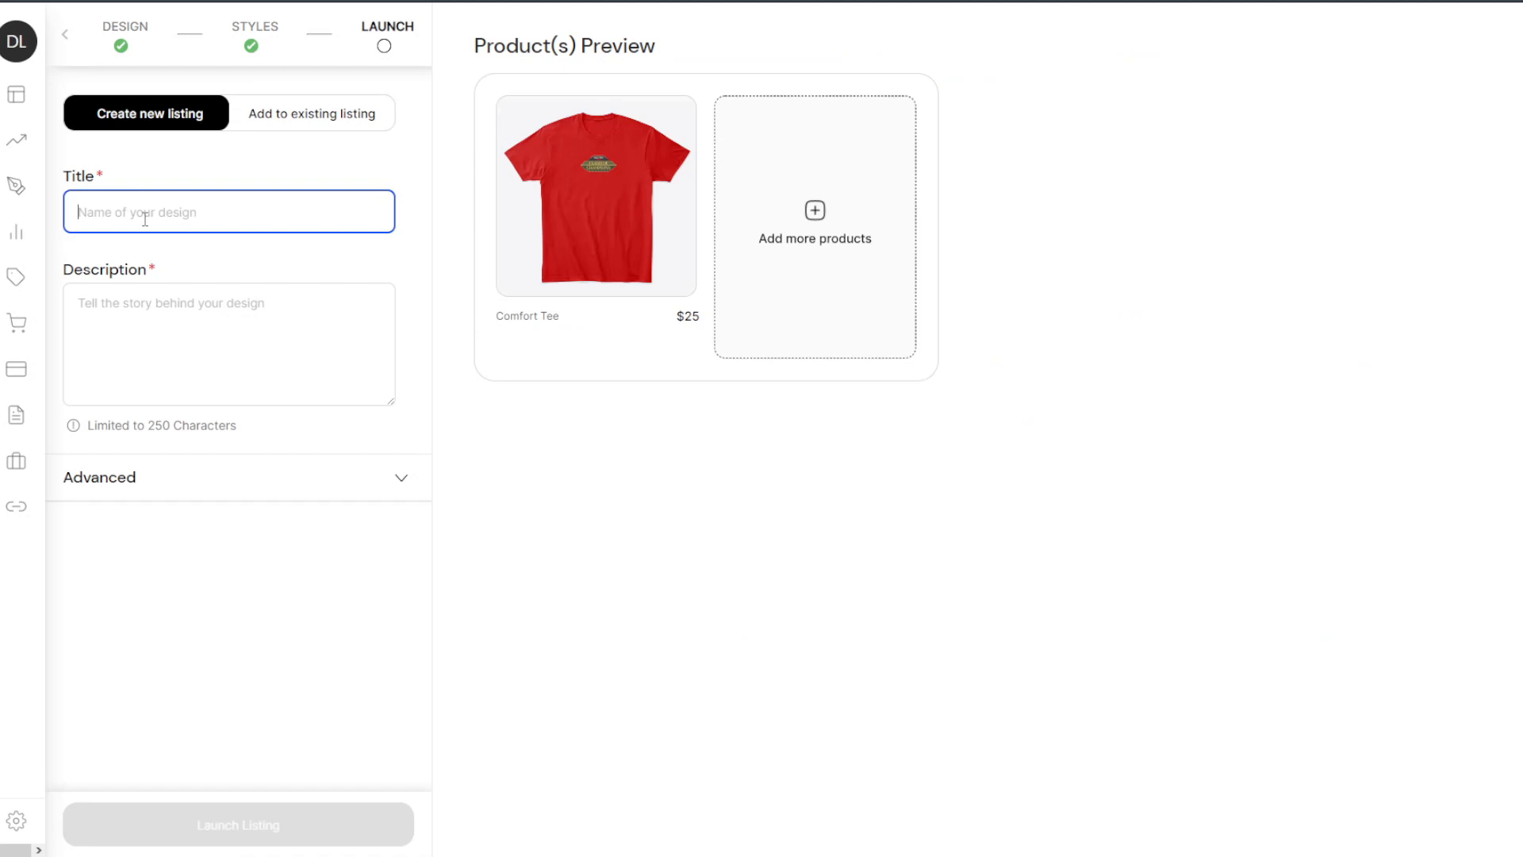
# Step: Give the new listing the title "example" and the description "description"
pyautogui.press('BackSpace')
pyautogui.press('BackSpace')
pyautogui.write('example')
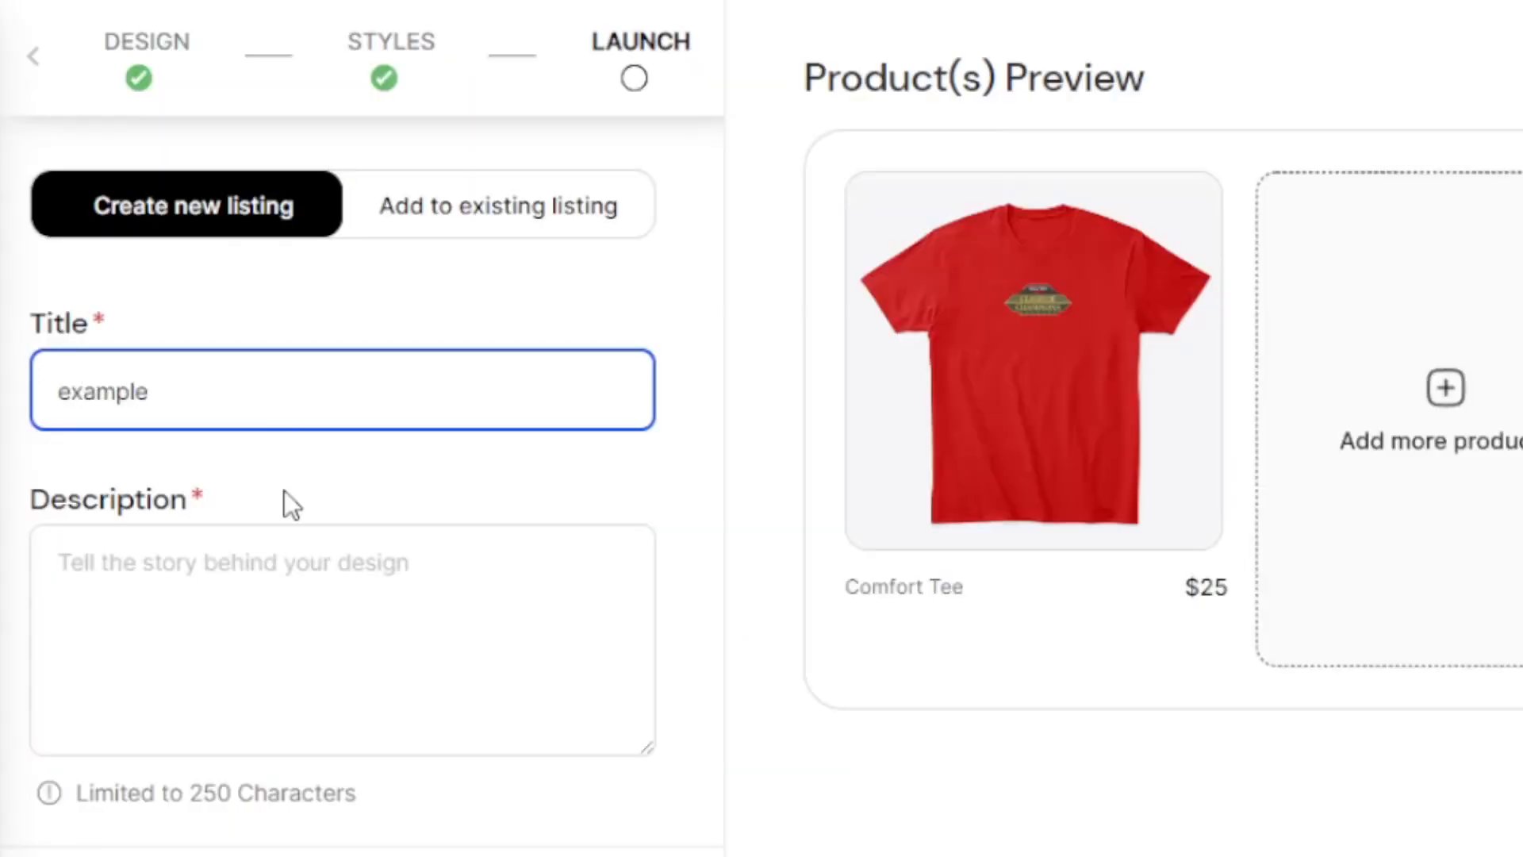
pyautogui.click(251, 566)
pyautogui.write('description')
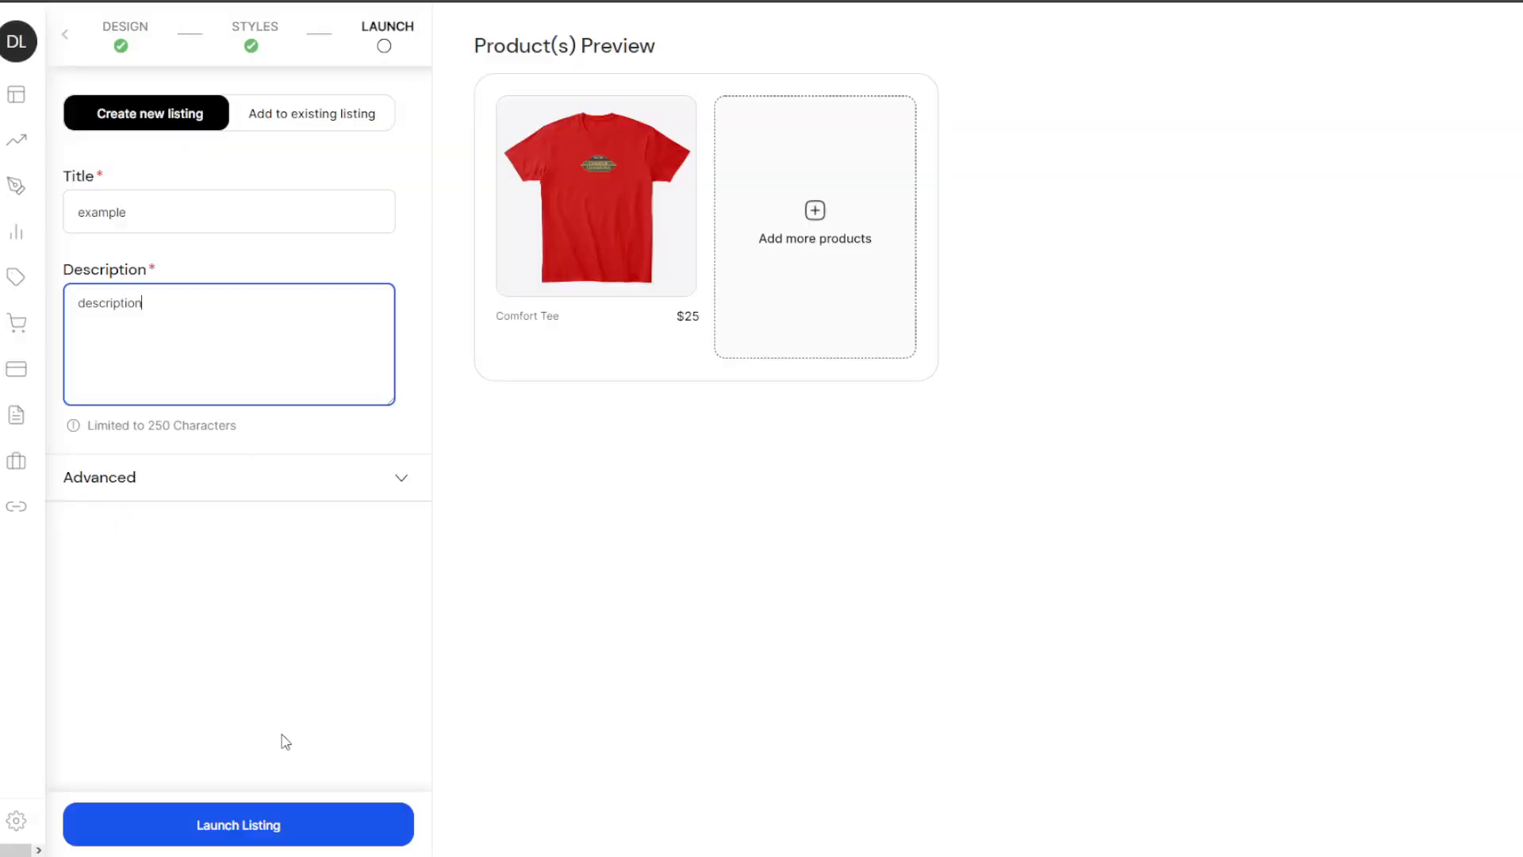
# Step: Launch the listing and view its product page
pyautogui.click(242, 825)
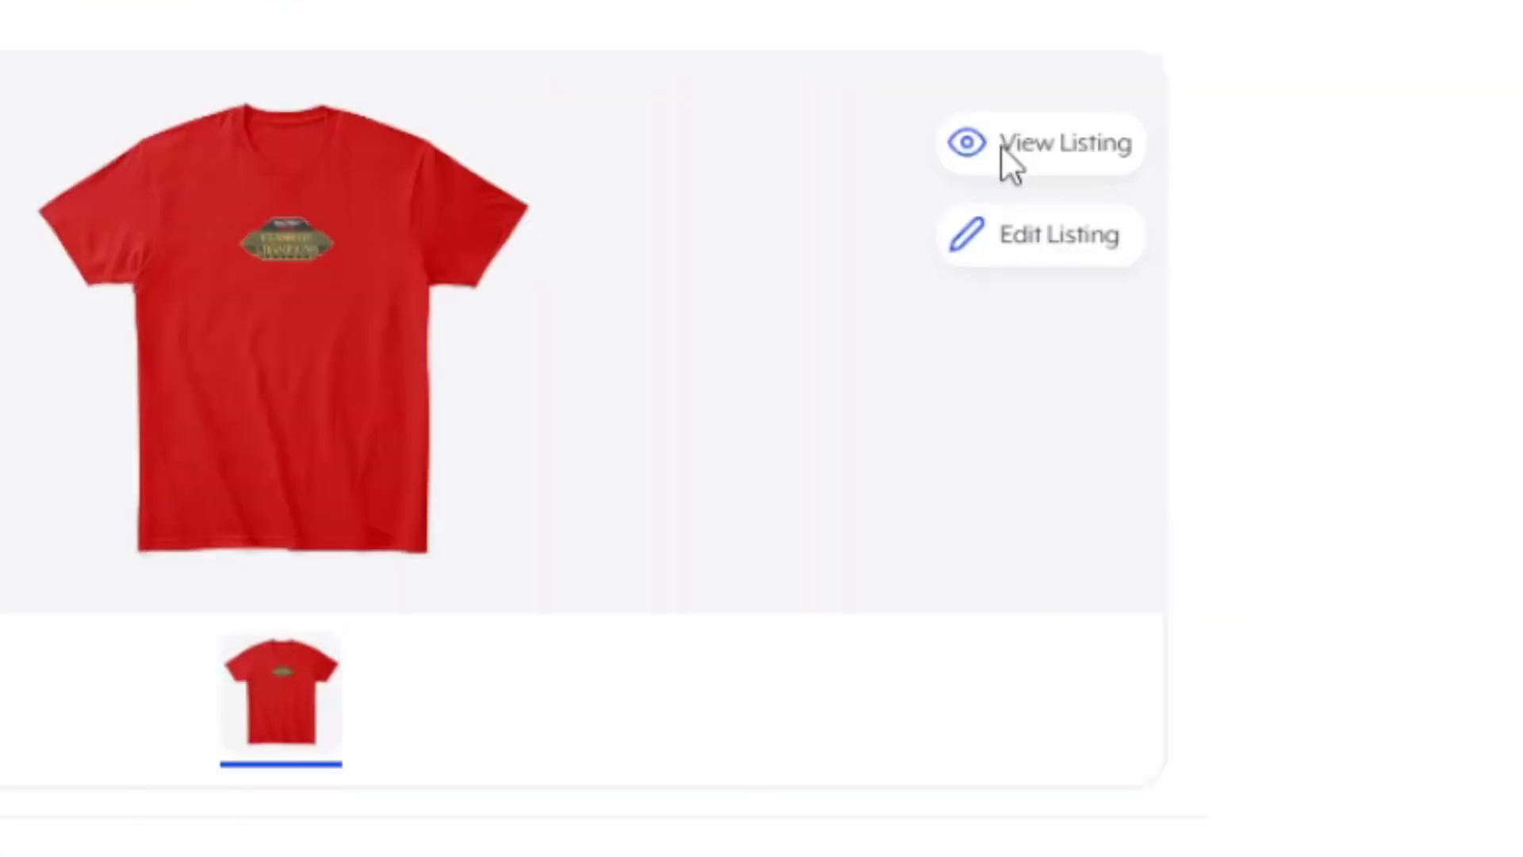
pyautogui.click(1003, 146)
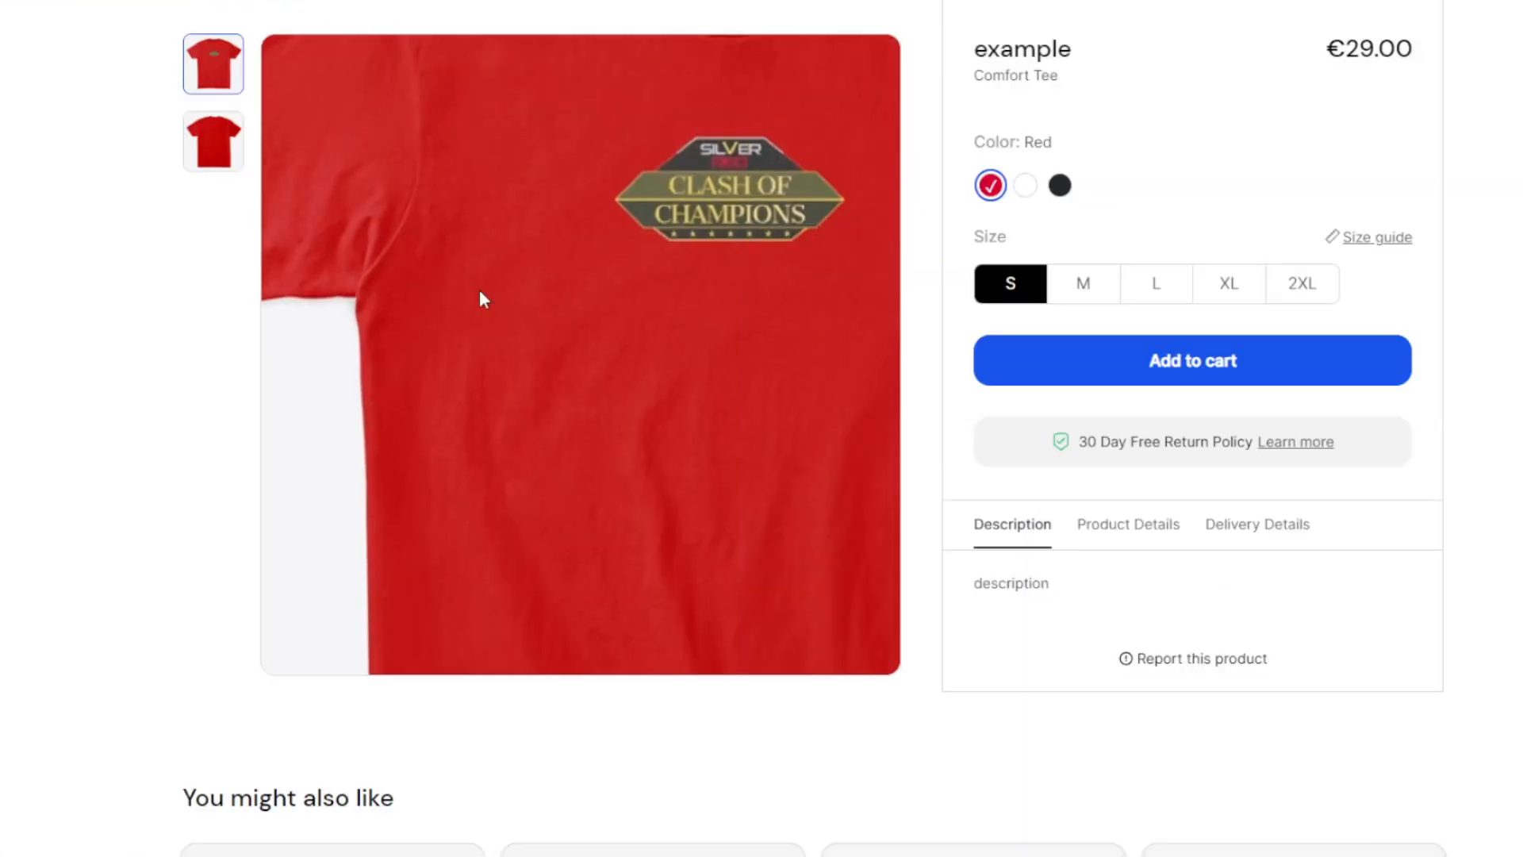
pyautogui.moveTo(1359, 49)
pyautogui.mouseDown()
pyautogui.moveTo(1381, 49)
pyautogui.moveTo(1341, 73)
pyautogui.mouseUp()
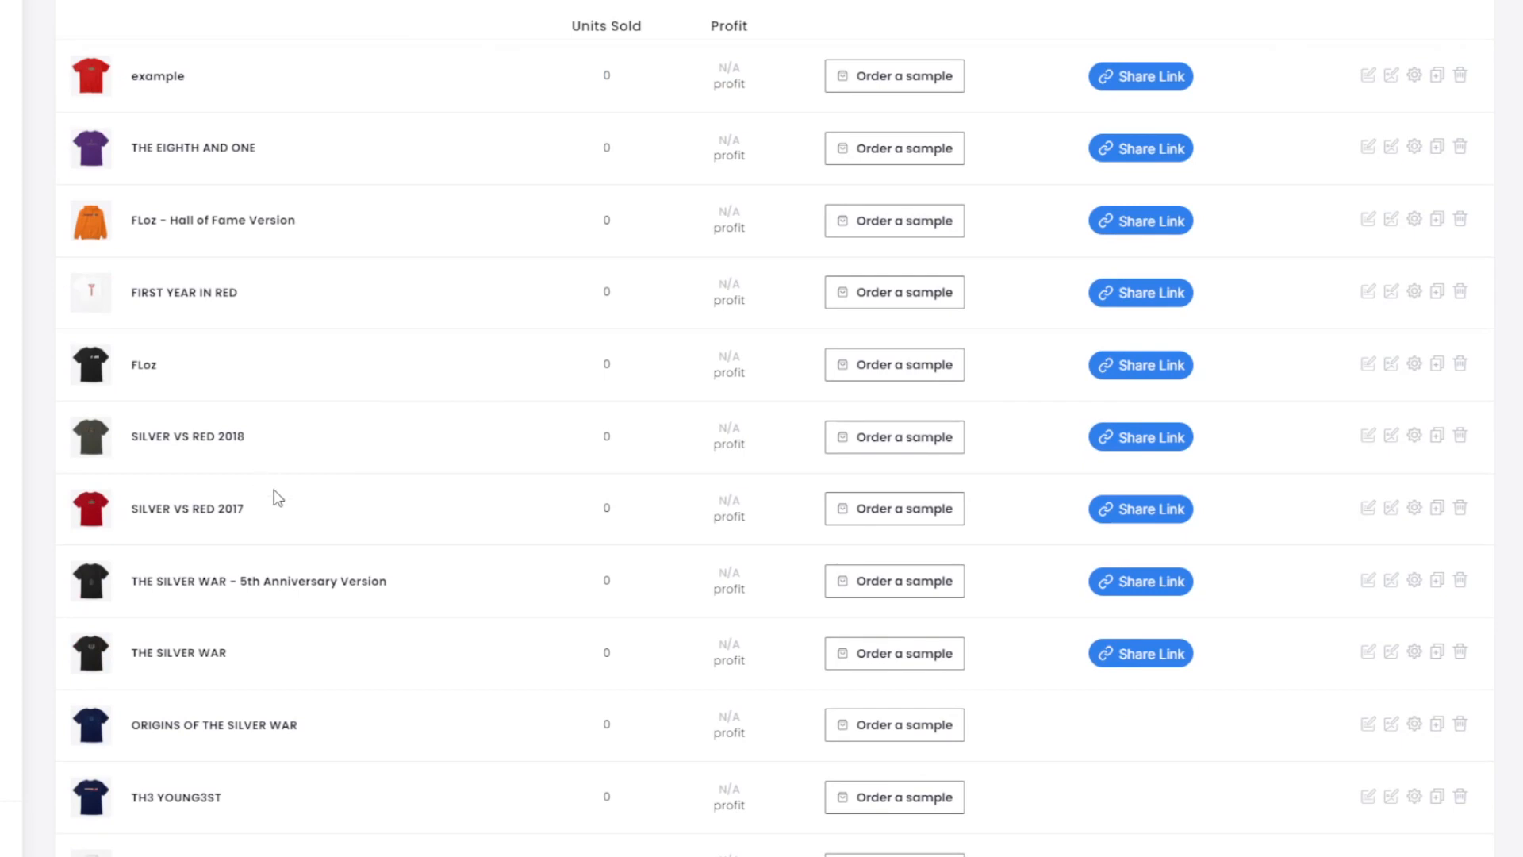
# Step: Start a sample order for the SILVER VS RED 2017 listing
pyautogui.moveTo(266, 525); pyautogui.dragTo(128, 530)
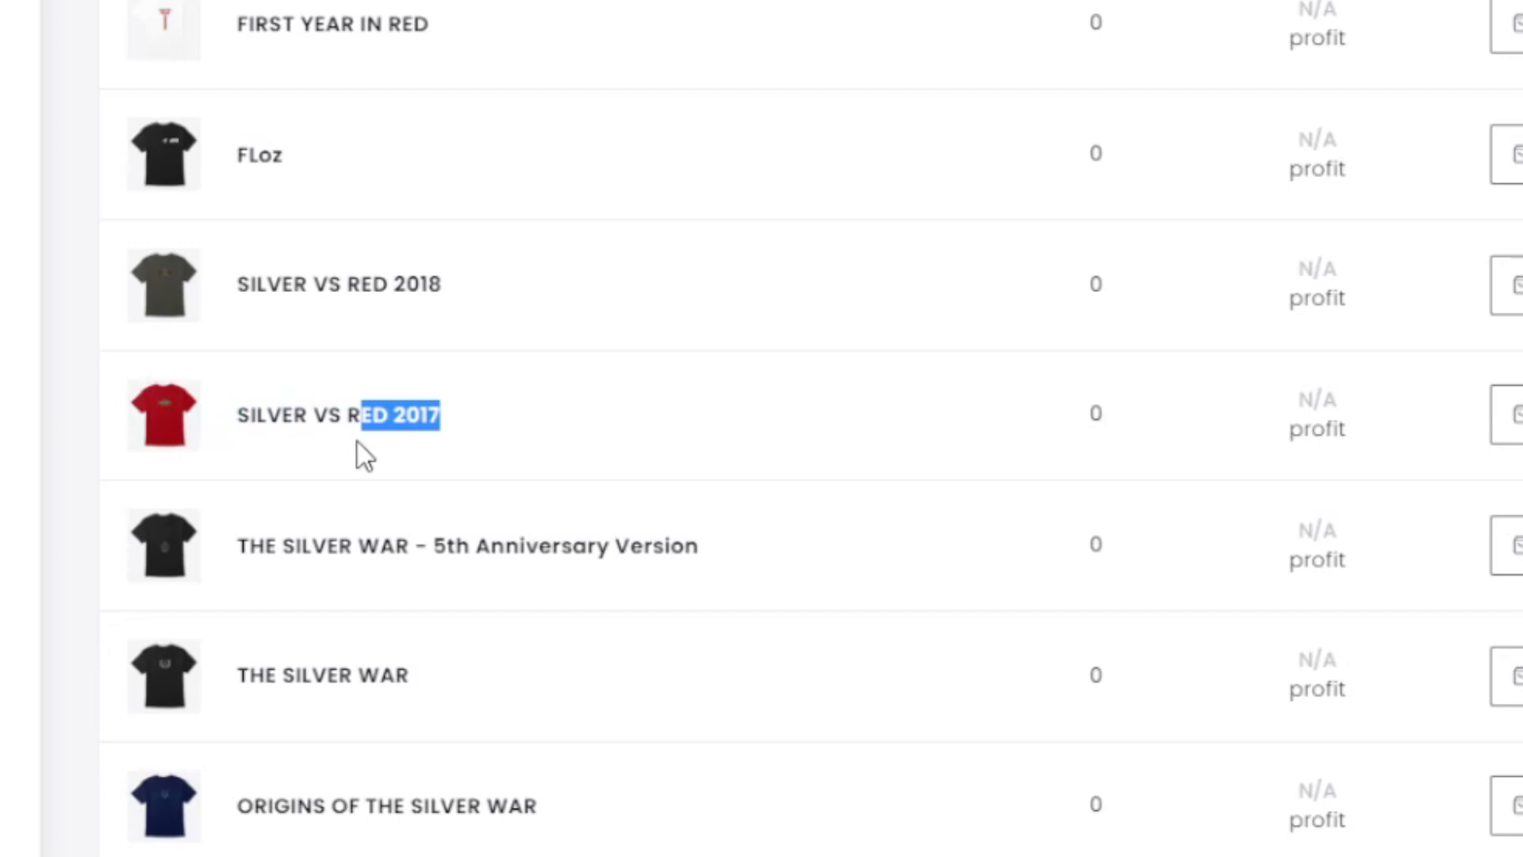
pyautogui.moveTo(445, 435); pyautogui.dragTo(328, 430)
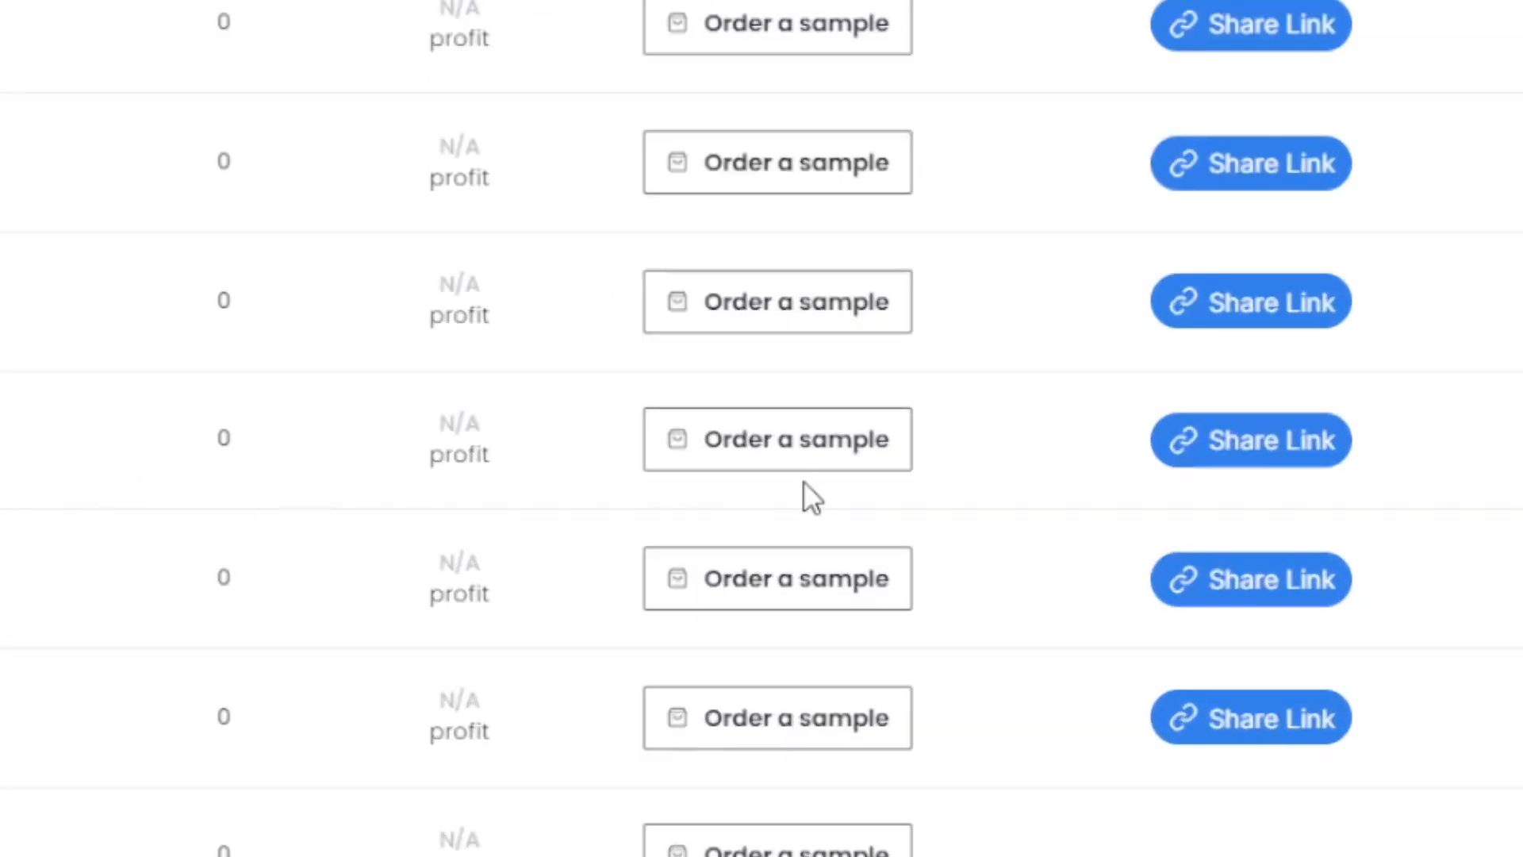
pyautogui.click(785, 453)
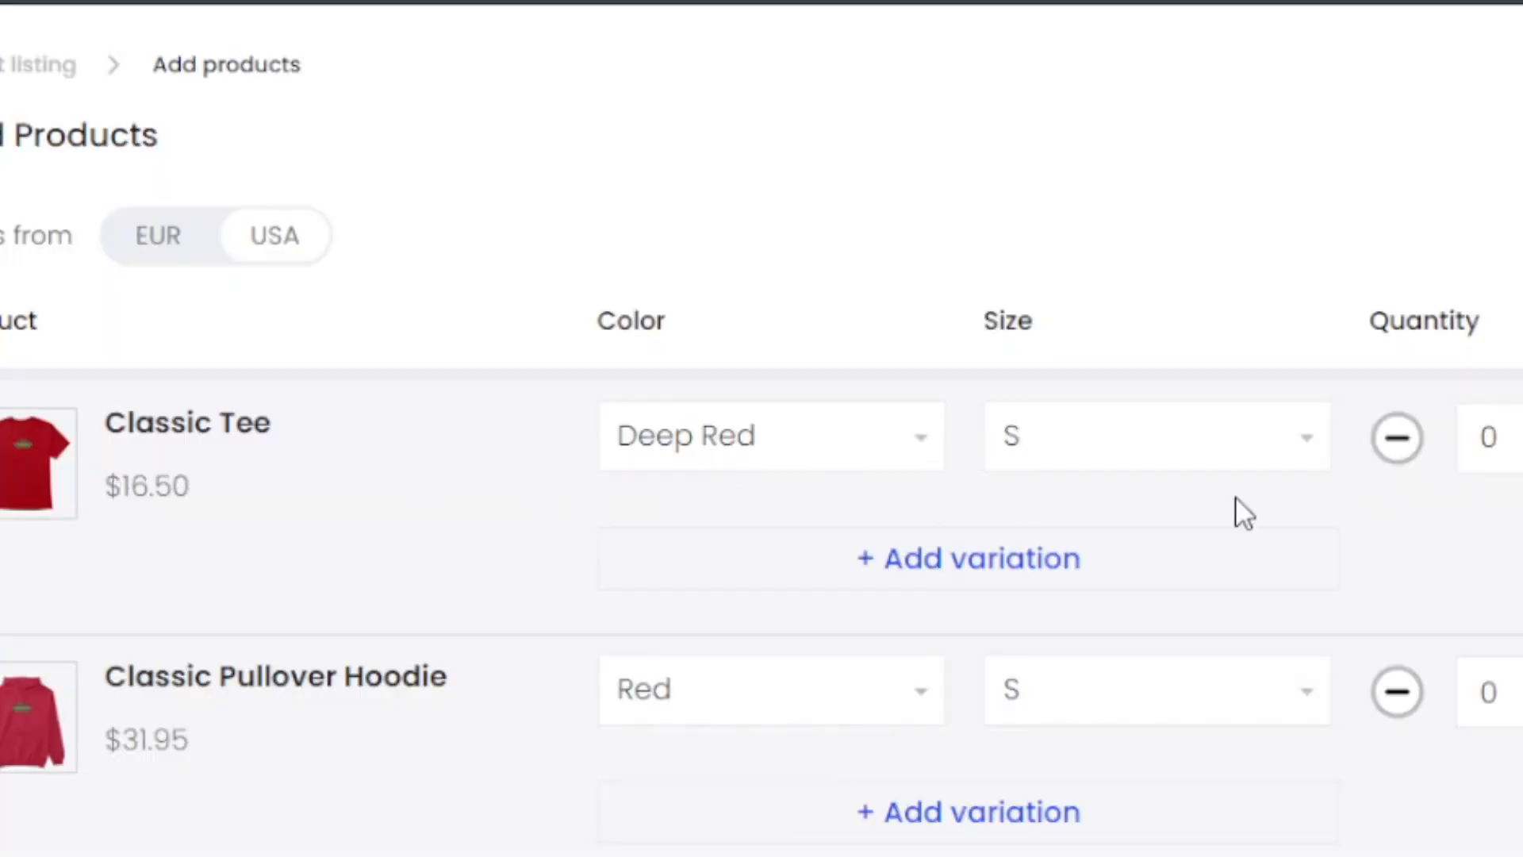
# Step: Set the size of the Deep Red Classic Tee sample to M
pyautogui.click(889, 430)
pyautogui.moveTo(279, 449); pyautogui.dragTo(165, 468)
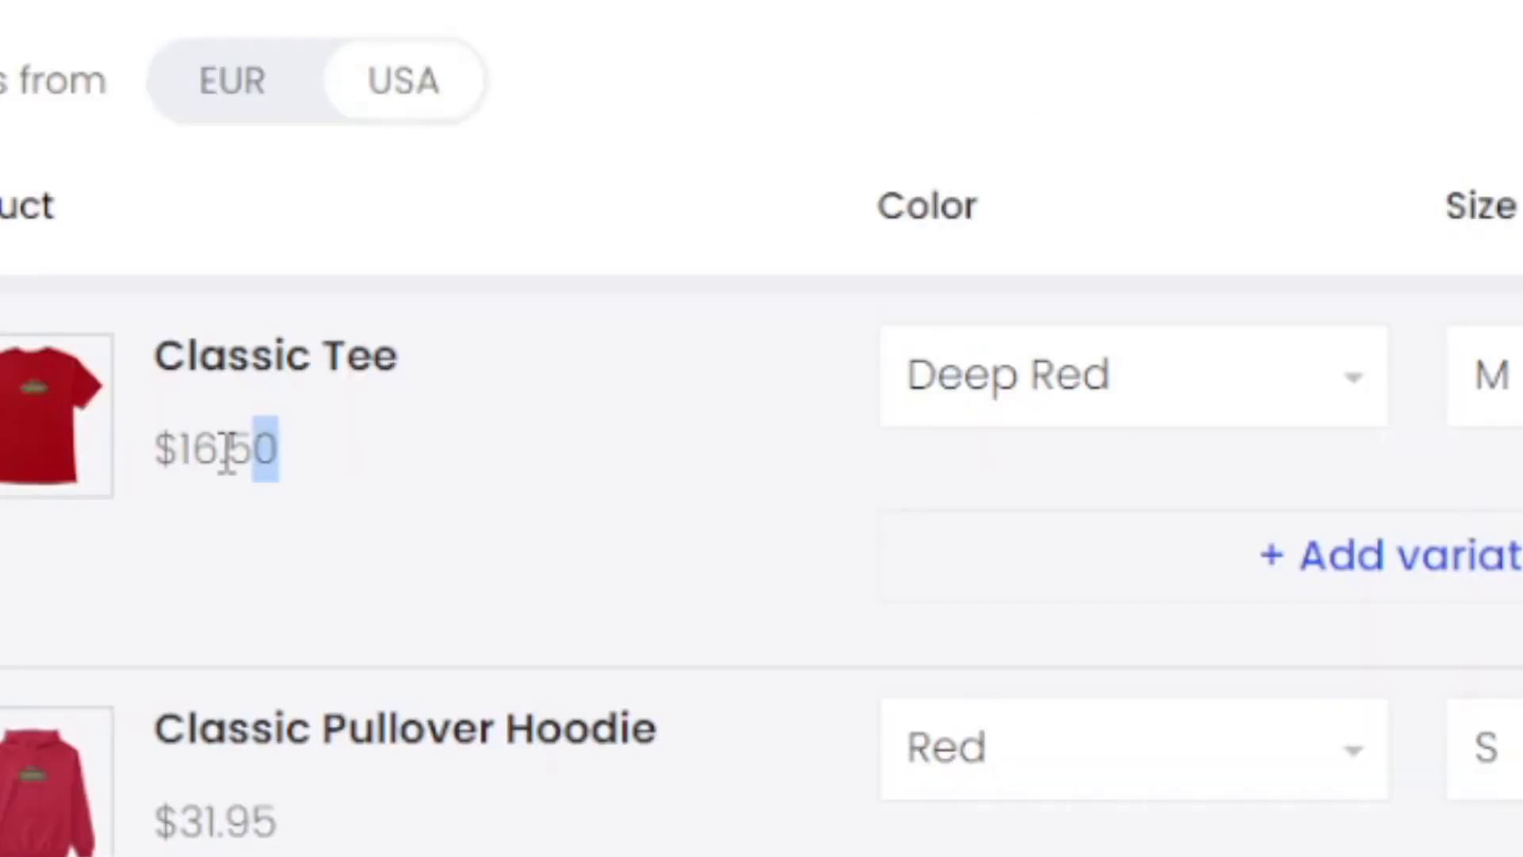
pyautogui.moveTo(285, 479); pyautogui.dragTo(160, 475)
pyautogui.click(187, 498)
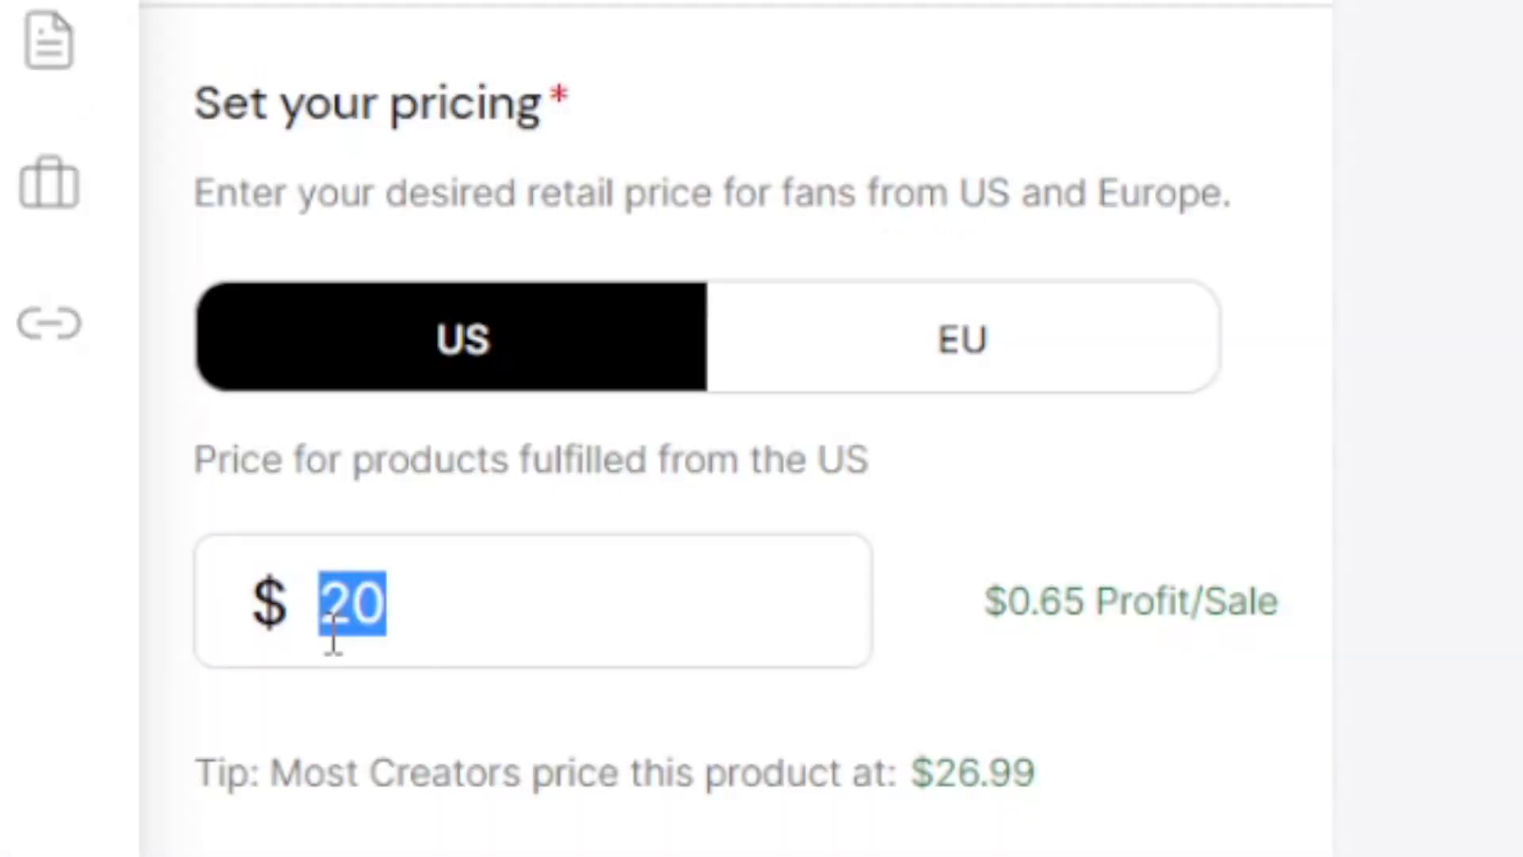
pyautogui.write('25')
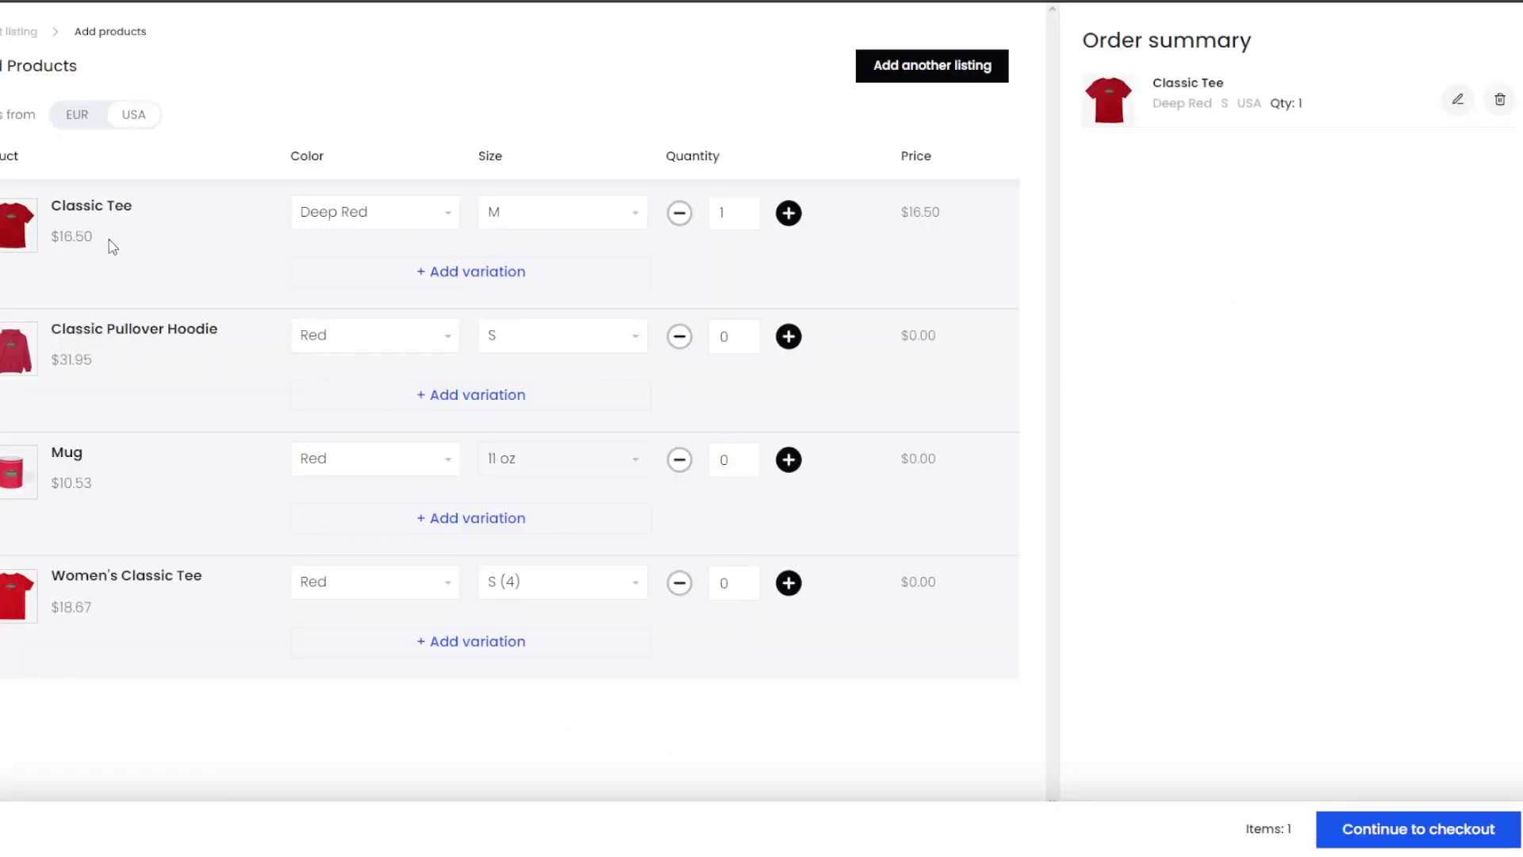
# Step: Continue to checkout with one Deep Red Classic Tee sample
pyautogui.moveTo(91, 231); pyautogui.dragTo(74, 209)
pyautogui.click(126, 254)
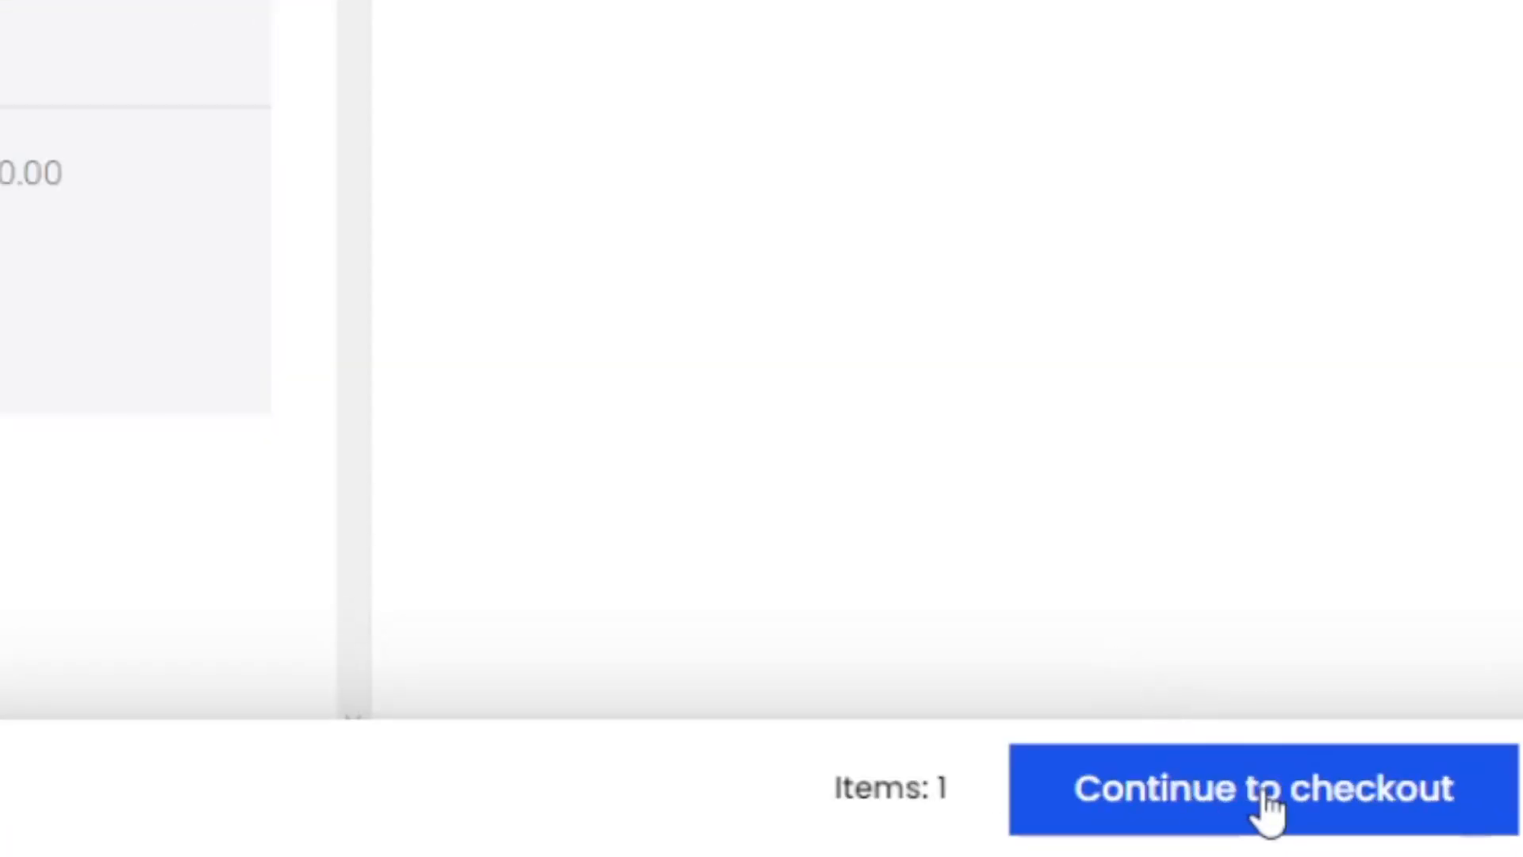
pyautogui.click(1259, 794)
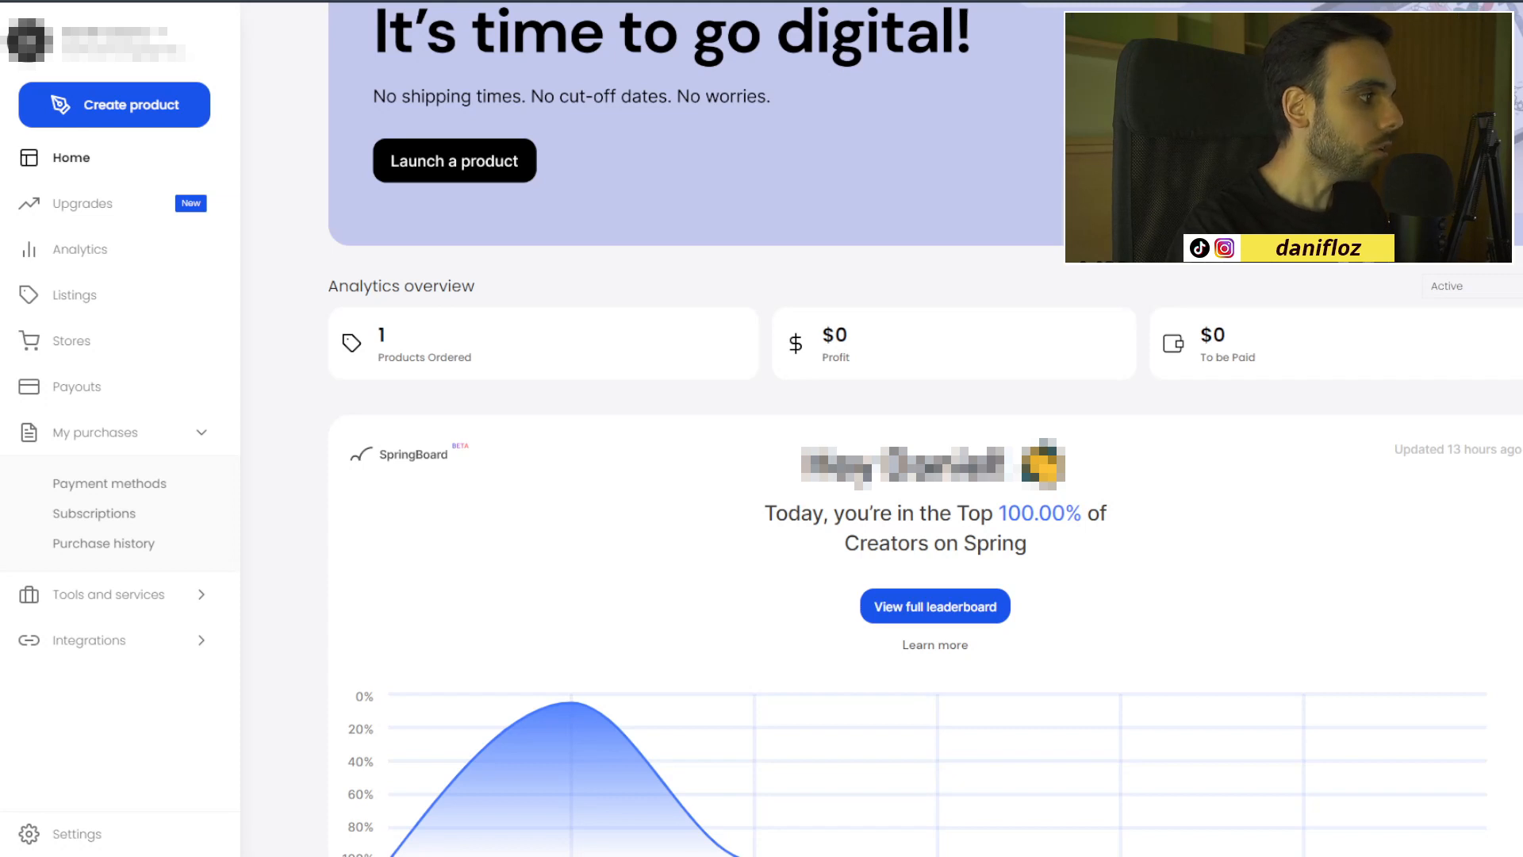
# Step: Open the purchase history and track the SILVER VS RED 2017 Classic Tee order
pyautogui.click(203, 432)
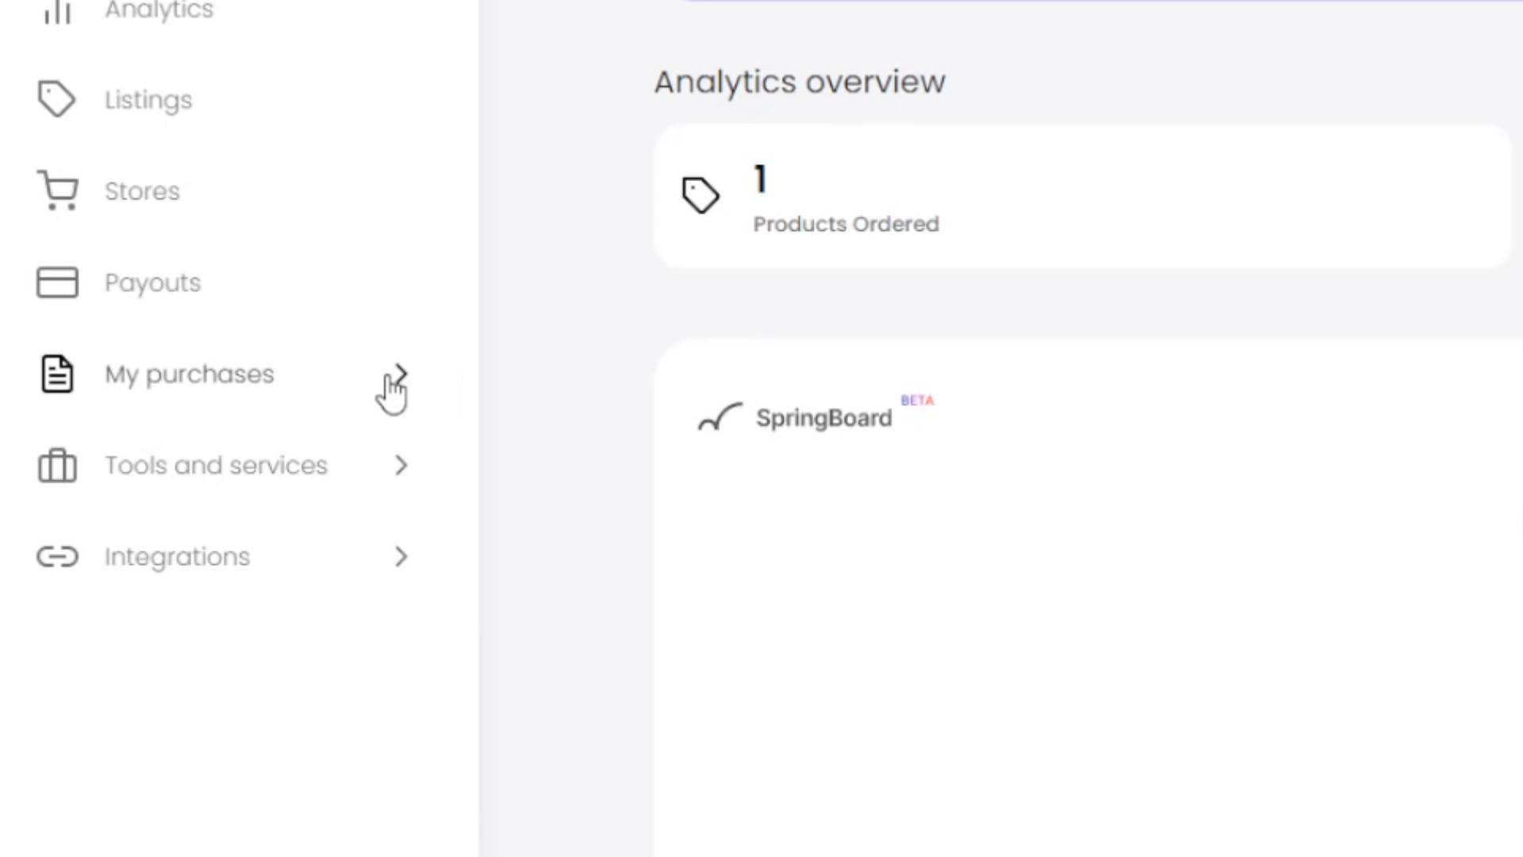
pyautogui.click(390, 381)
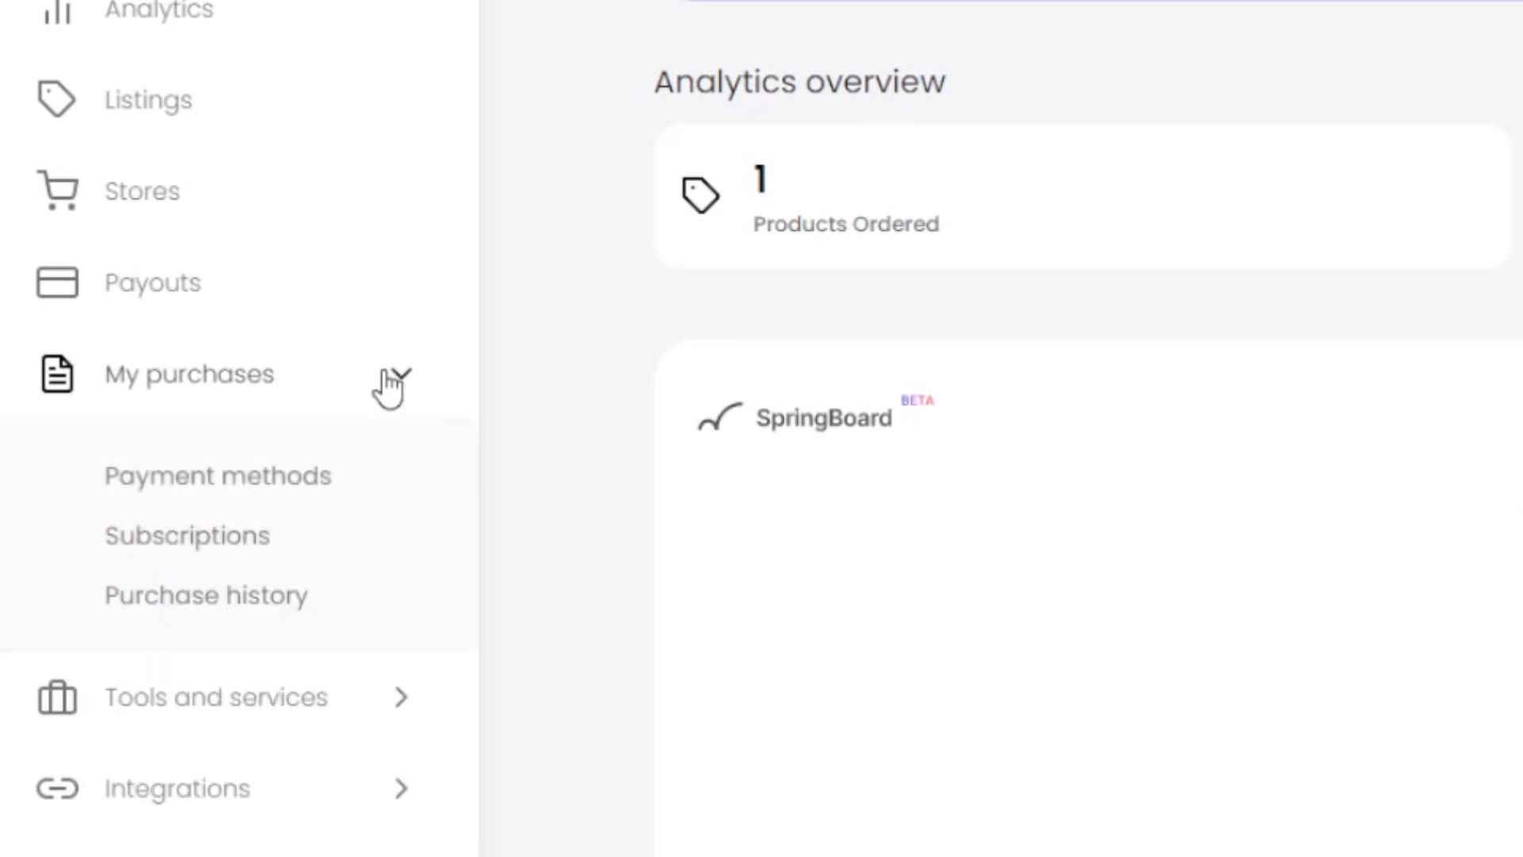
pyautogui.click(222, 625)
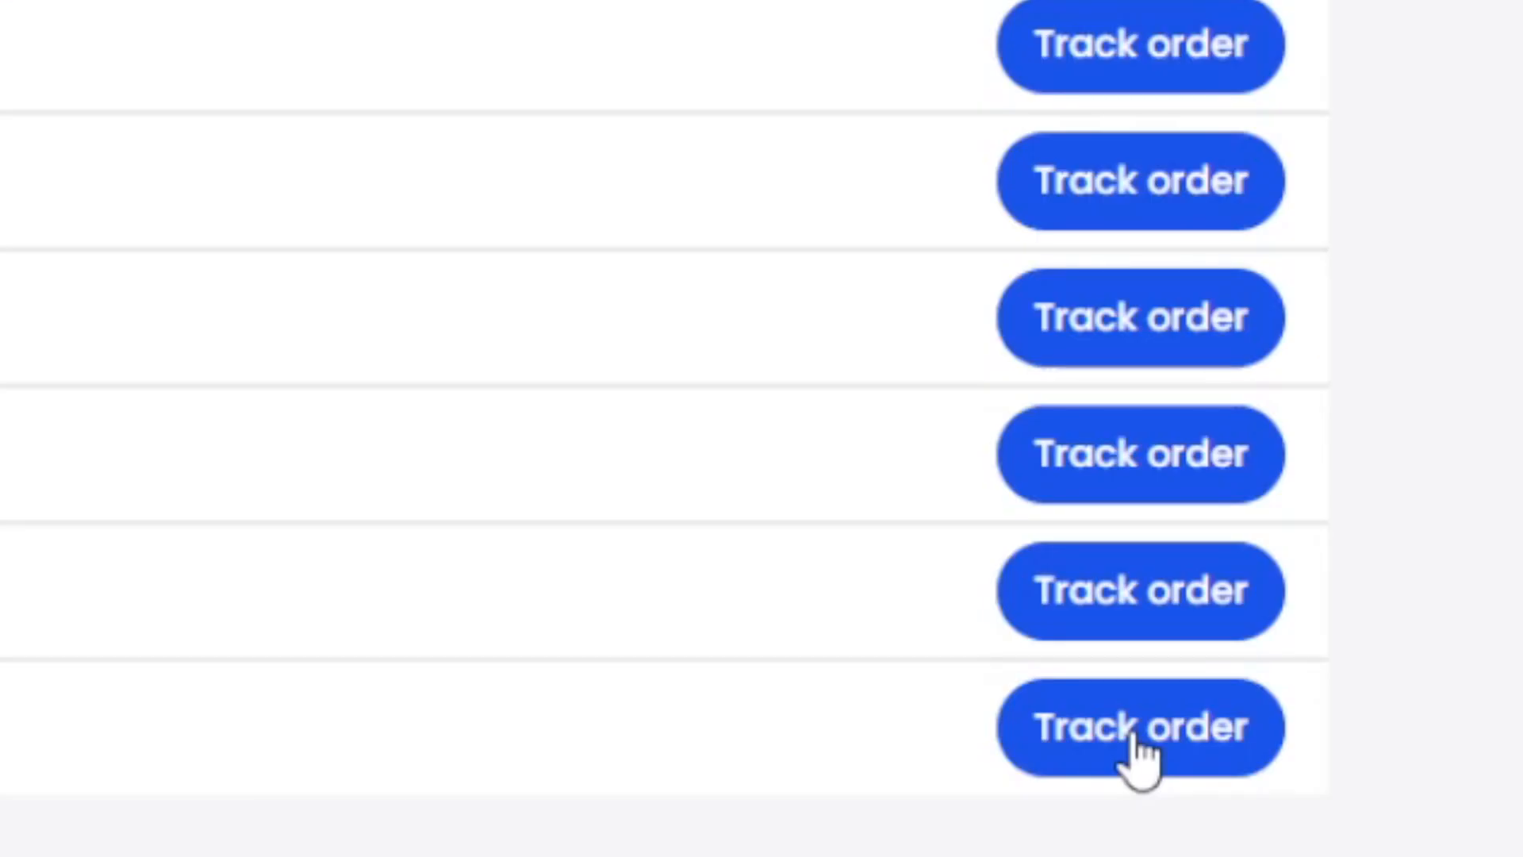
pyautogui.click(1136, 736)
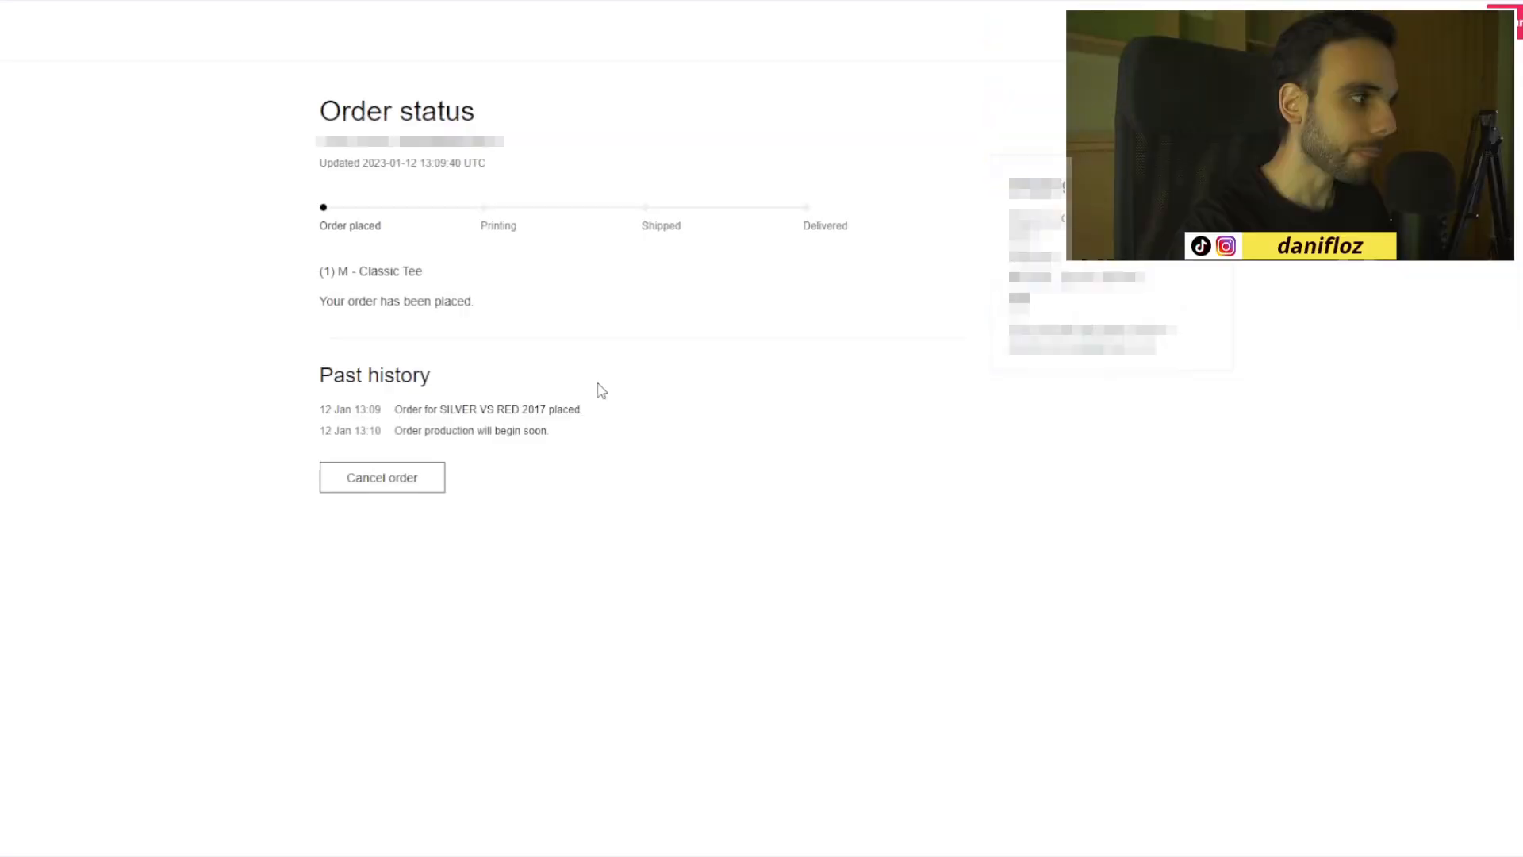